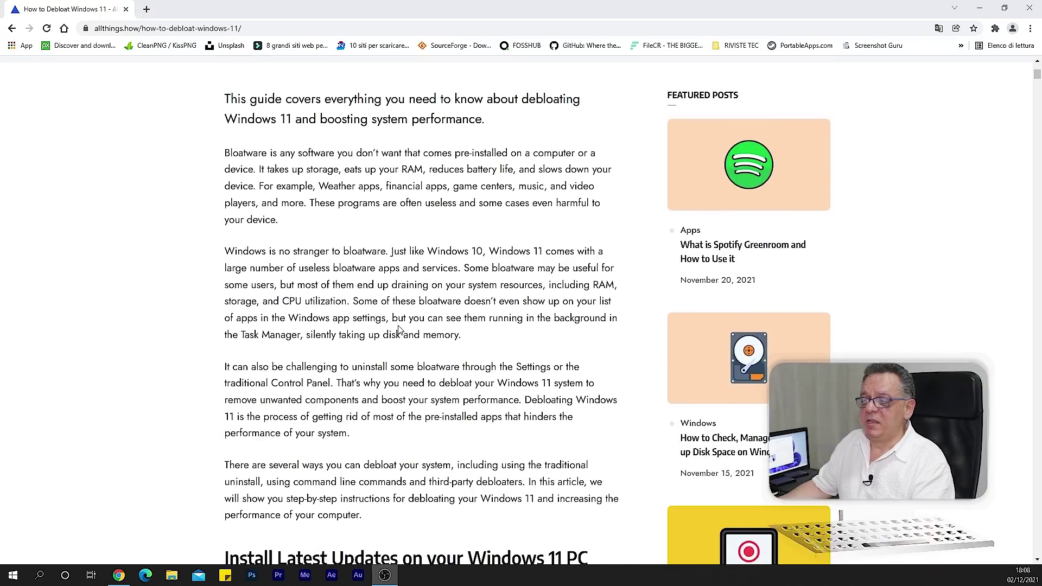
- Read the debloating guide's sections on updating Windows 11, creating a restore point and removing bloatware through traditional uninstall
{"action": "scroll", "coordinate": [400, 327], "scroll_direction": "up", "scroll_amount": 2}
{"action": "scroll", "coordinate": [407, 324], "scroll_direction": "down", "scroll_amount": 6}
{"action": "scroll", "coordinate": [416, 318], "scroll_direction": "down", "scroll_amount": 14}
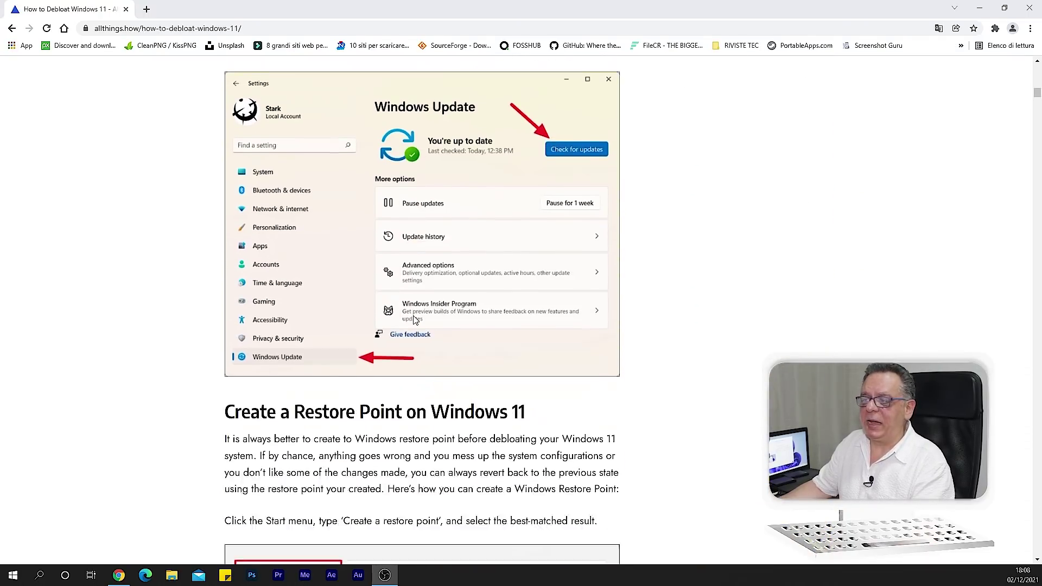
{"action": "scroll", "coordinate": [419, 317], "scroll_direction": "down", "scroll_amount": 9}
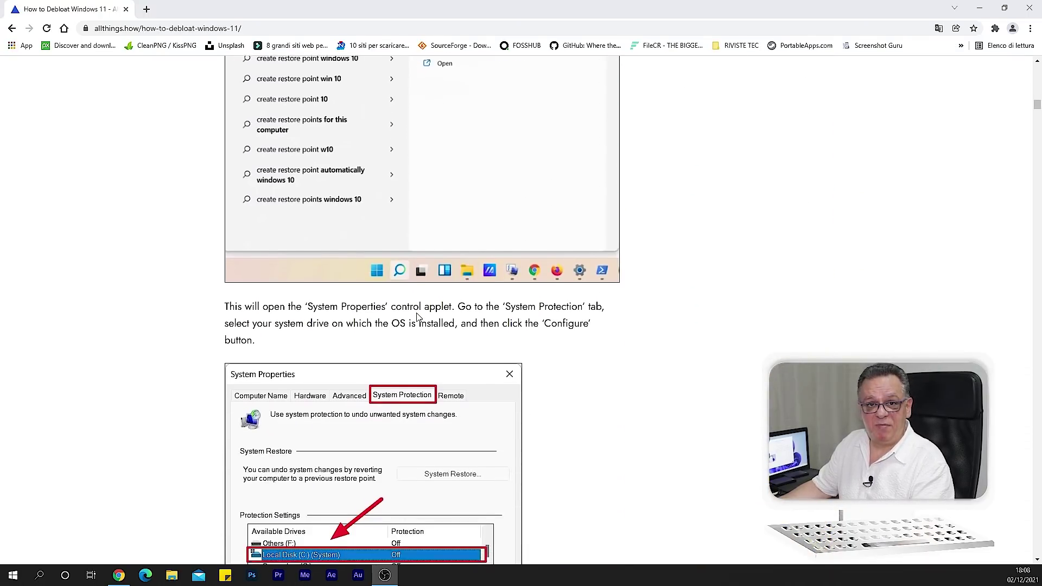
{"action": "scroll", "coordinate": [418, 317], "scroll_direction": "down", "scroll_amount": 14}
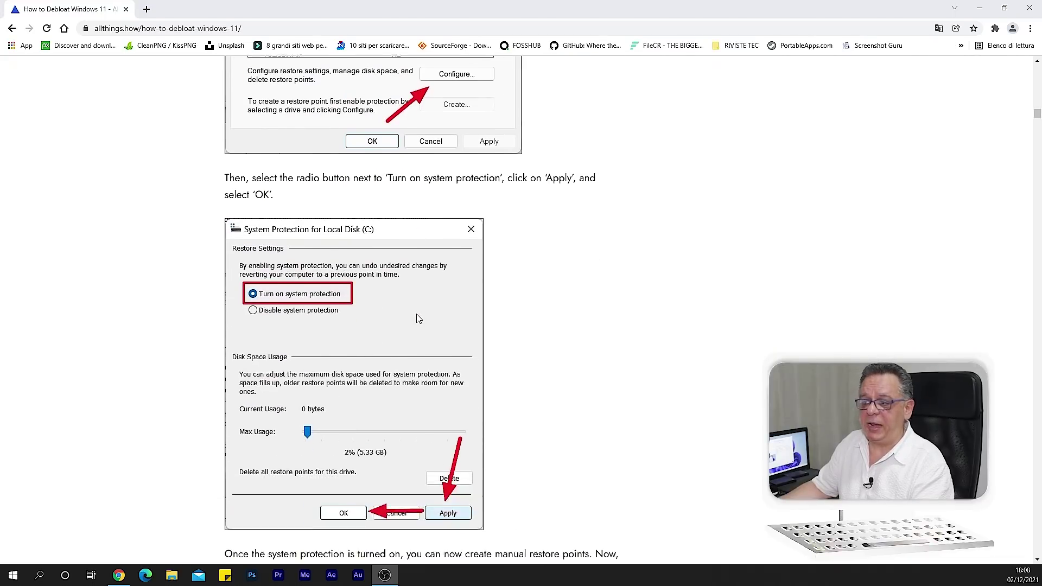
{"action": "scroll", "coordinate": [418, 318], "scroll_direction": "down", "scroll_amount": 4}
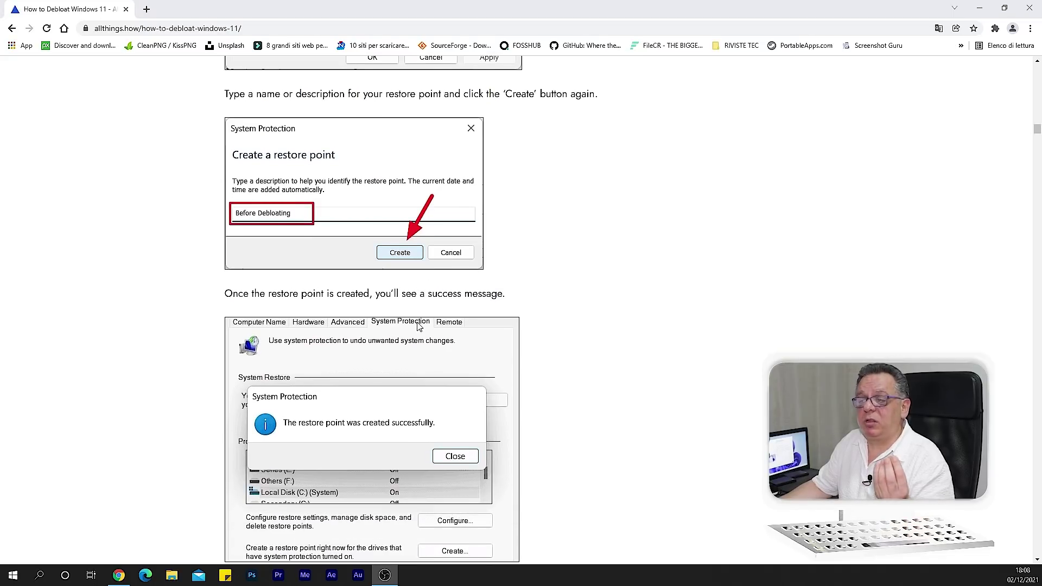
{"action": "scroll", "coordinate": [419, 326], "scroll_direction": "down", "scroll_amount": 1}
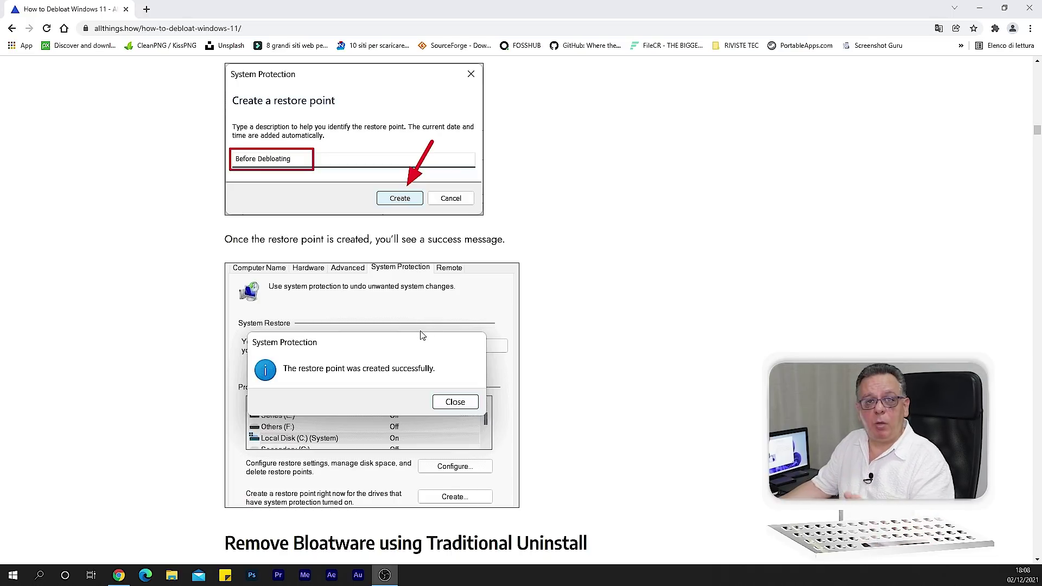
{"action": "scroll", "coordinate": [421, 336], "scroll_direction": "down", "scroll_amount": 10}
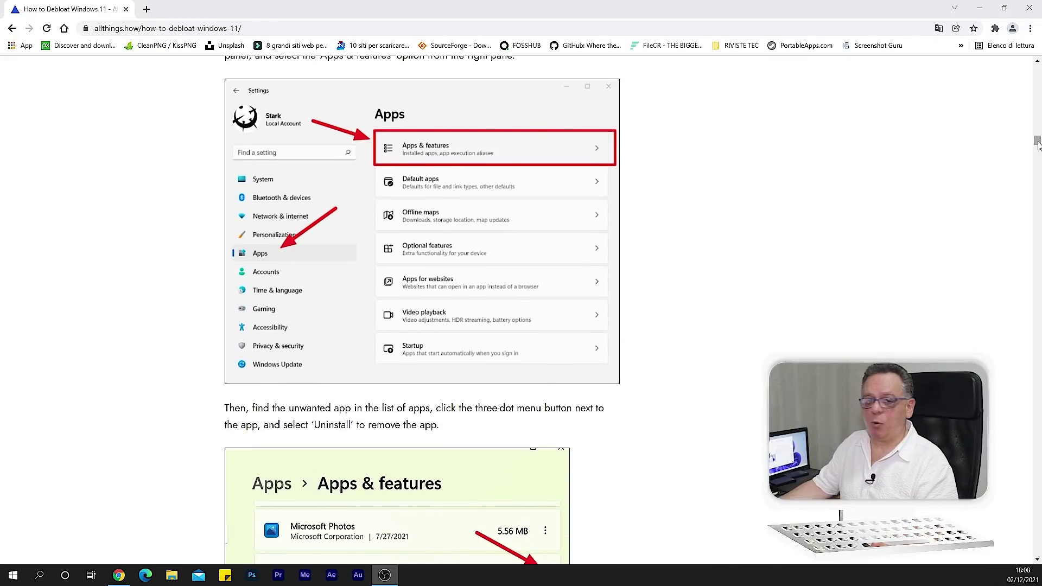
- Examine the guide's third-party debloaters section on downloading, extracting and using ThisIsWin11 to remove built-in apps
{"action": "left_click_drag", "start_coordinate": [1037, 144], "coordinate": [1037, 331]}
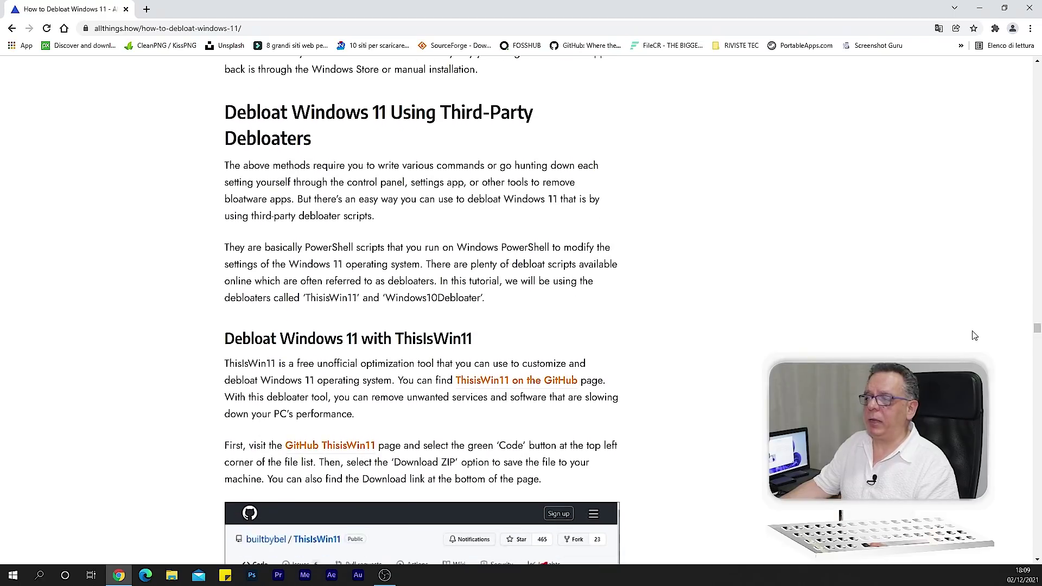
{"action": "scroll", "coordinate": [977, 340], "scroll_direction": "down", "scroll_amount": 1}
{"action": "scroll", "coordinate": [981, 334], "scroll_direction": "up", "scroll_amount": 1}
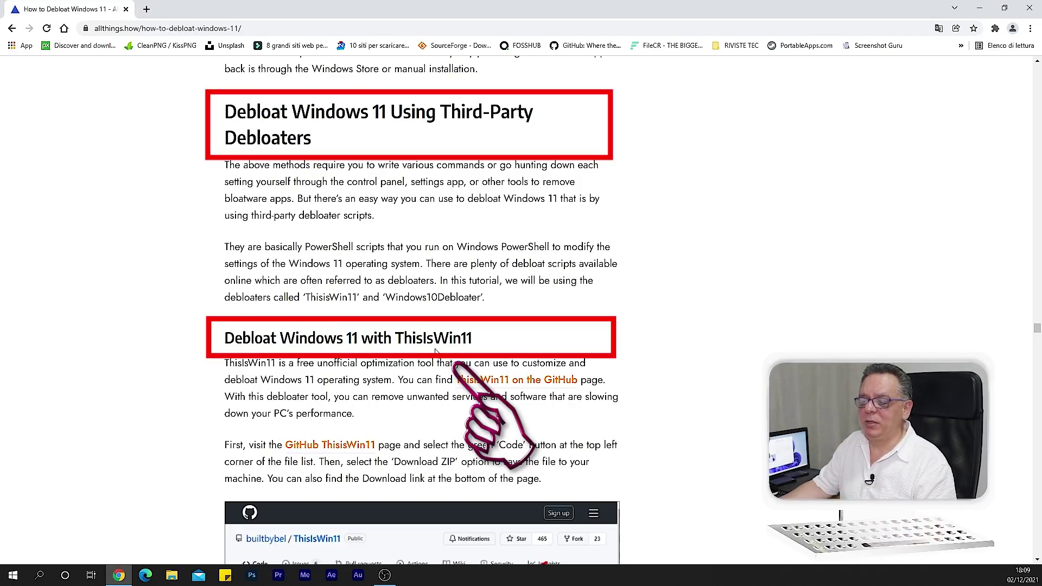
{"action": "scroll", "coordinate": [458, 355], "scroll_direction": "down", "scroll_amount": 4}
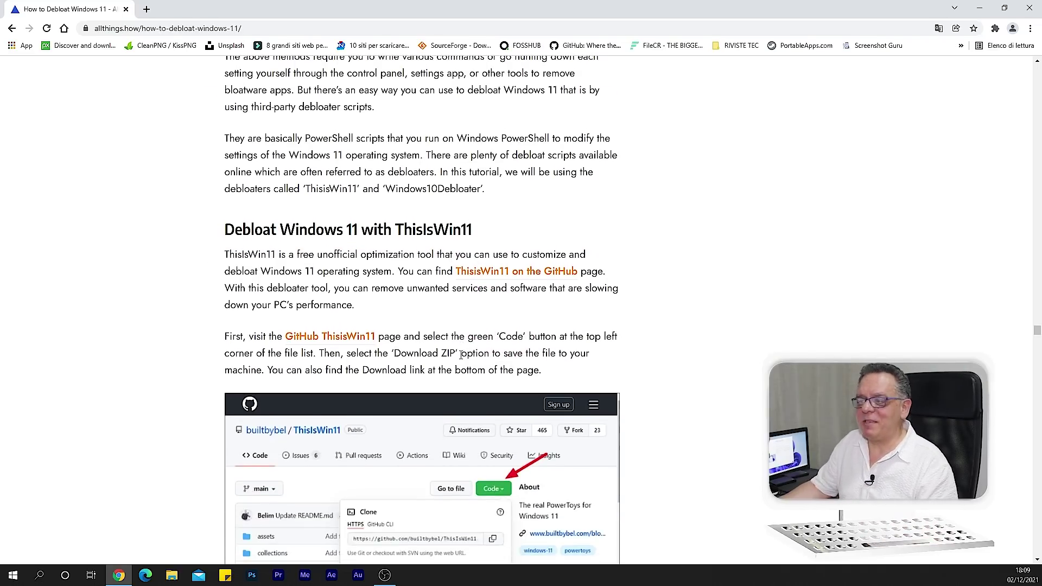
{"action": "scroll", "coordinate": [465, 361], "scroll_direction": "down", "scroll_amount": 2}
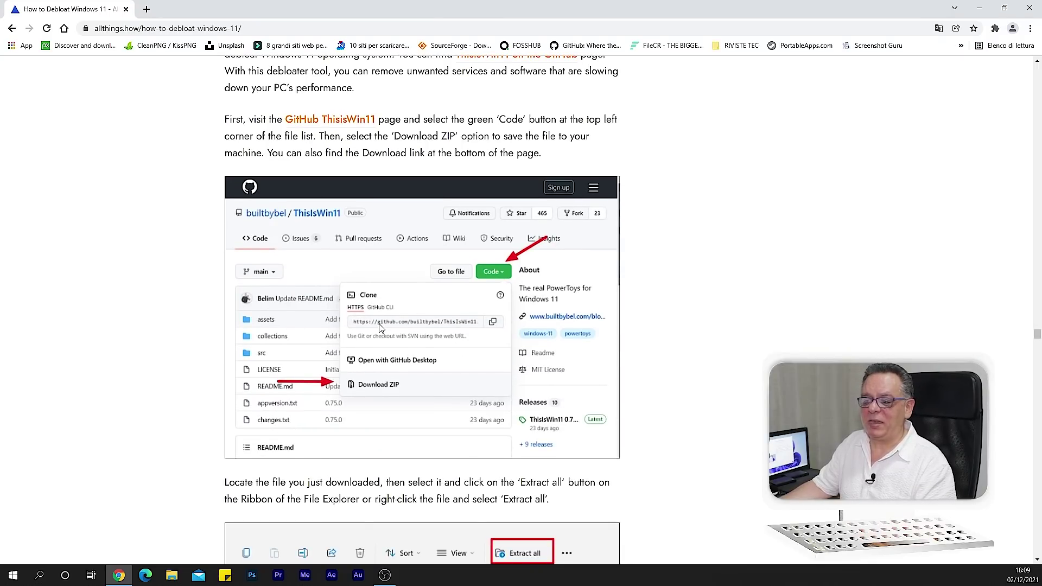
{"action": "scroll", "coordinate": [383, 328], "scroll_direction": "down", "scroll_amount": 6}
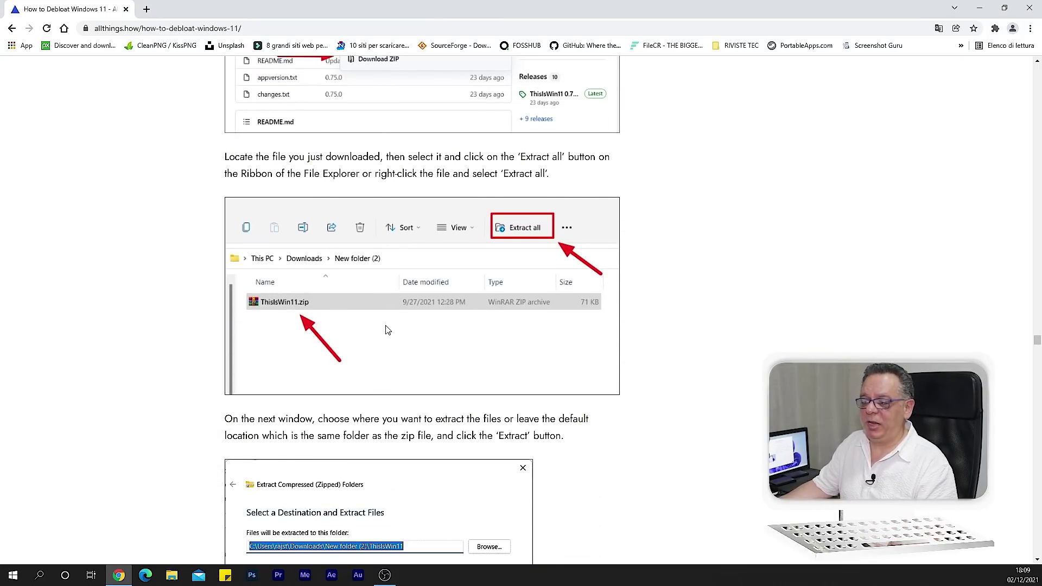
{"action": "scroll", "coordinate": [387, 330], "scroll_direction": "down", "scroll_amount": 20}
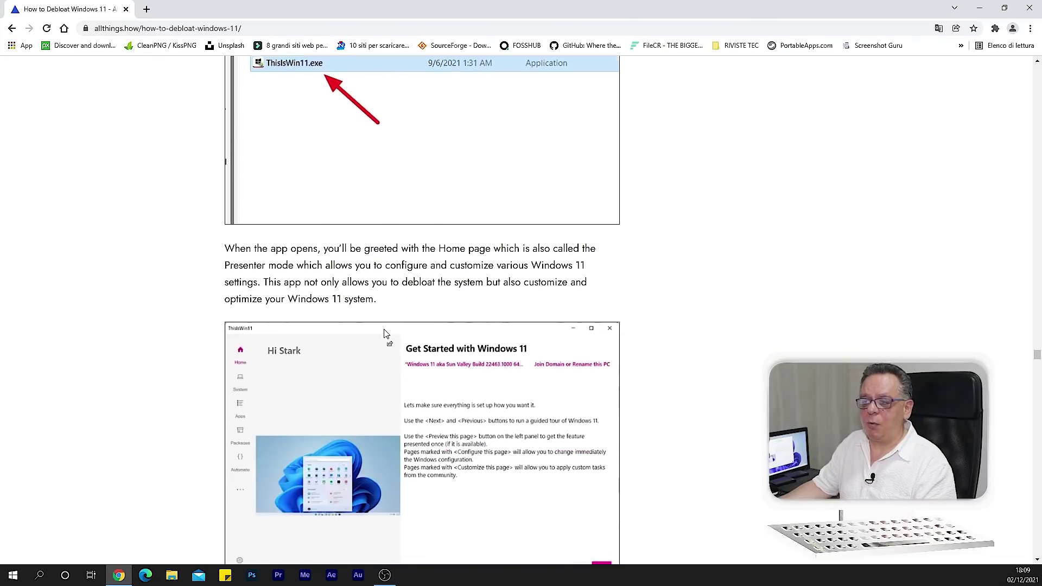
{"action": "scroll", "coordinate": [384, 333], "scroll_direction": "down", "scroll_amount": 17}
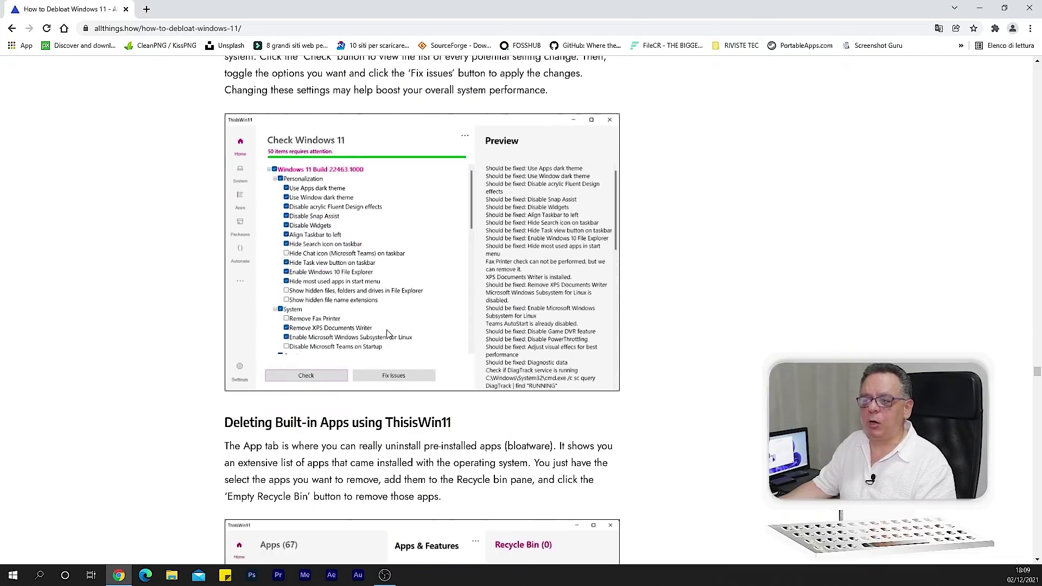
{"action": "scroll", "coordinate": [387, 333], "scroll_direction": "down", "scroll_amount": 5}
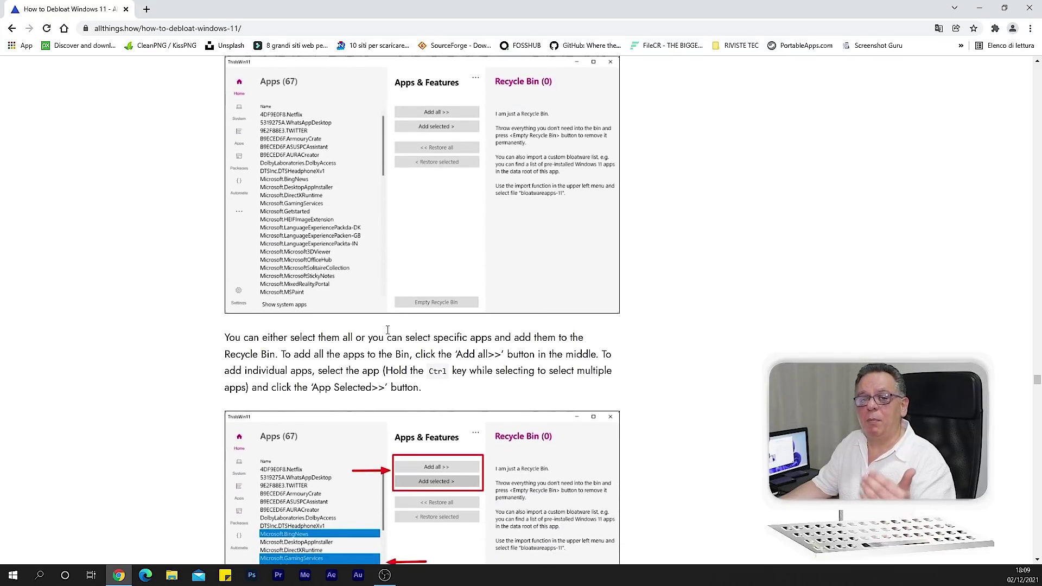
{"action": "scroll", "coordinate": [387, 329], "scroll_direction": "down", "scroll_amount": 9}
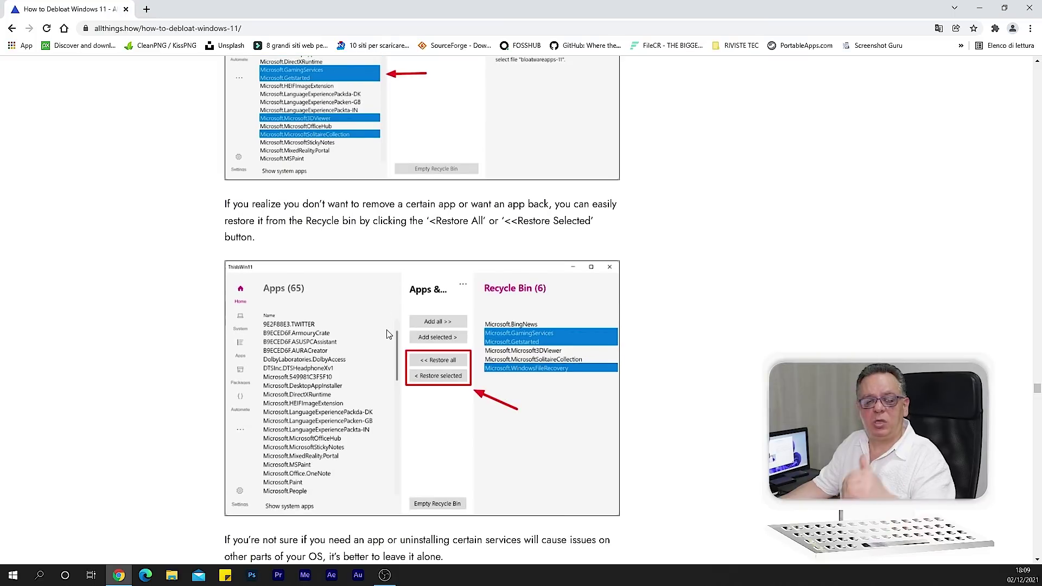
{"action": "scroll", "coordinate": [388, 334], "scroll_direction": "down", "scroll_amount": 1}
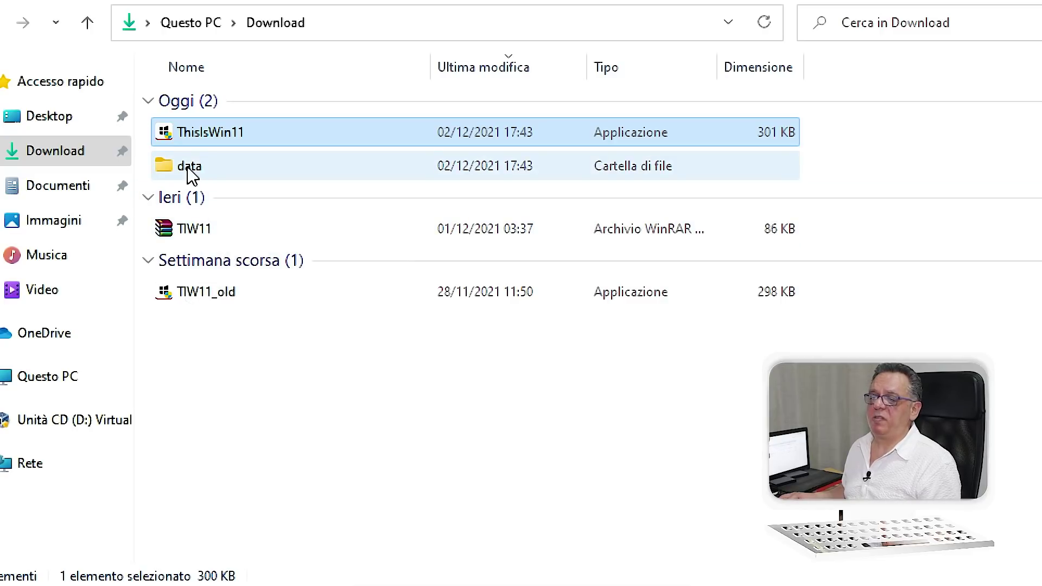
- Run ThisIsWin11 from the Download folder as administrator and allow it to make changes to the device
{"action": "mouse_move", "coordinate": [189, 170]}
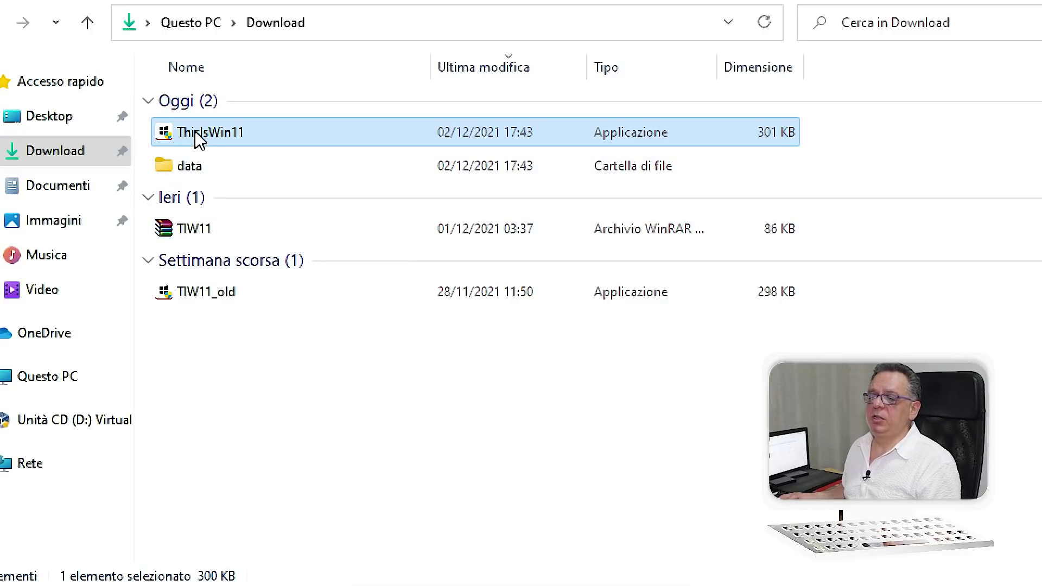
{"action": "mouse_move", "coordinate": [200, 140]}
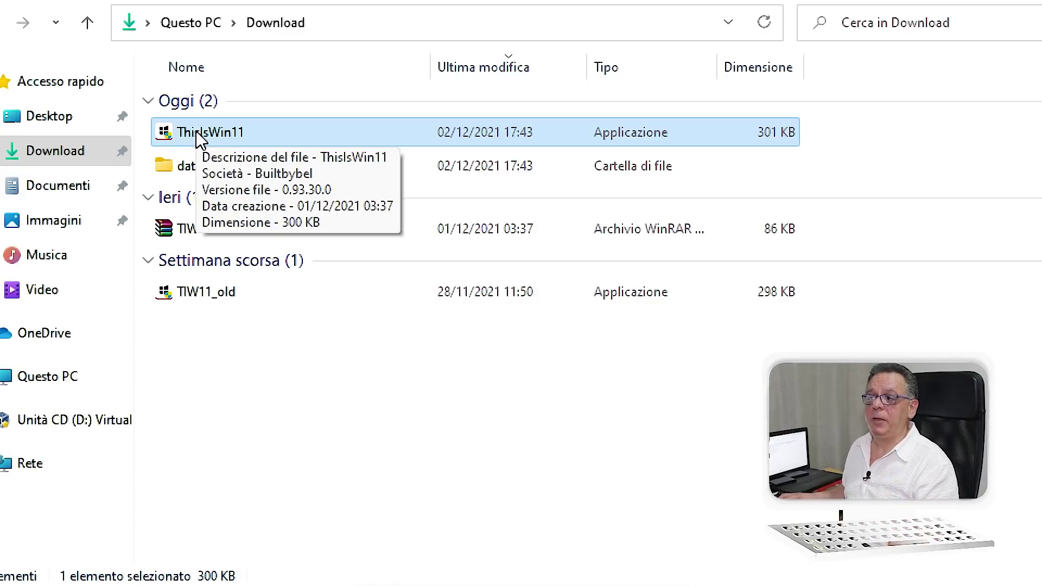
{"action": "right_click", "coordinate": [201, 140]}
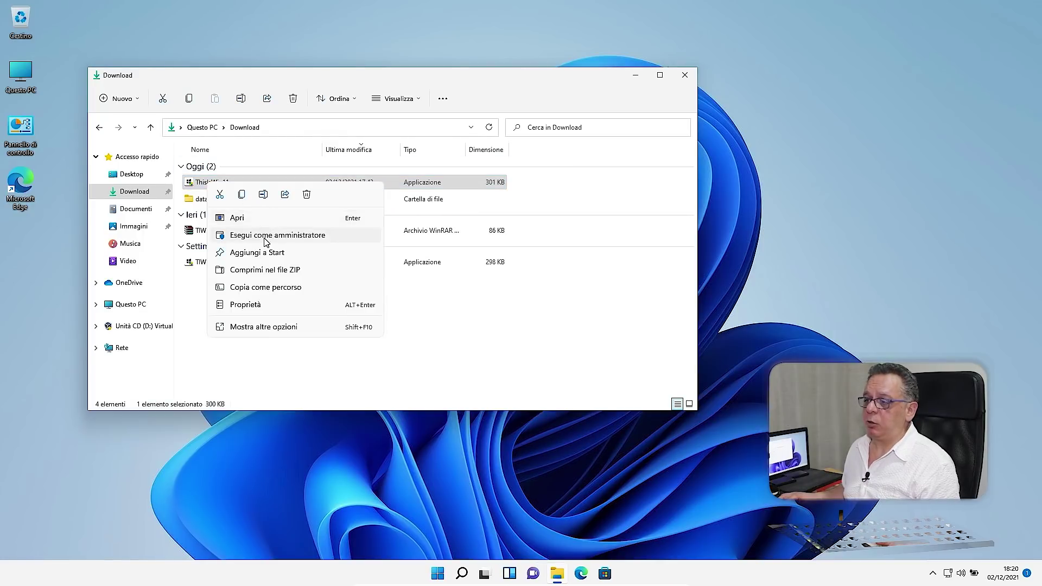
{"action": "left_click", "coordinate": [265, 237]}
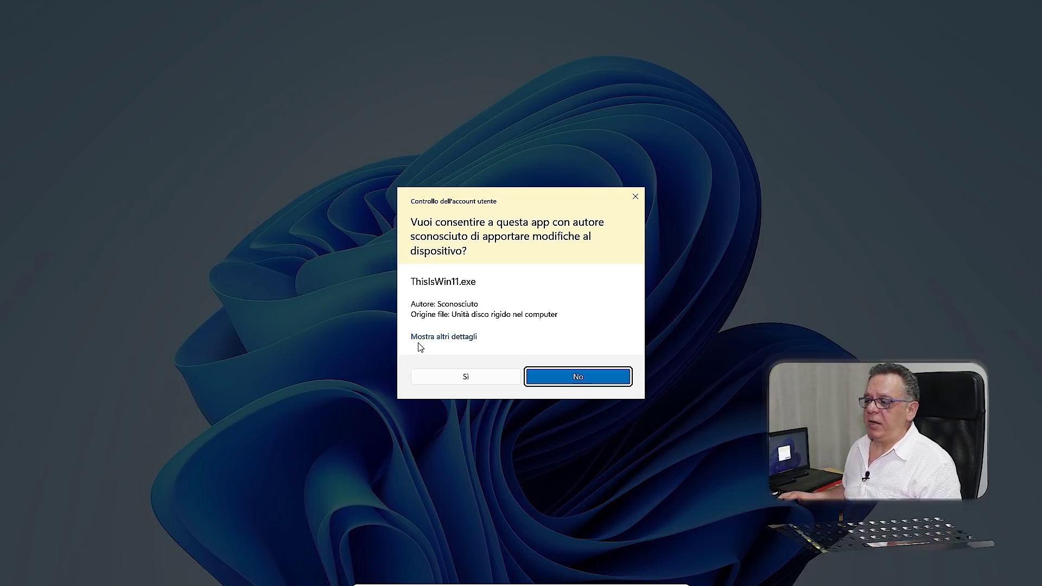
{"action": "left_click", "coordinate": [464, 375]}
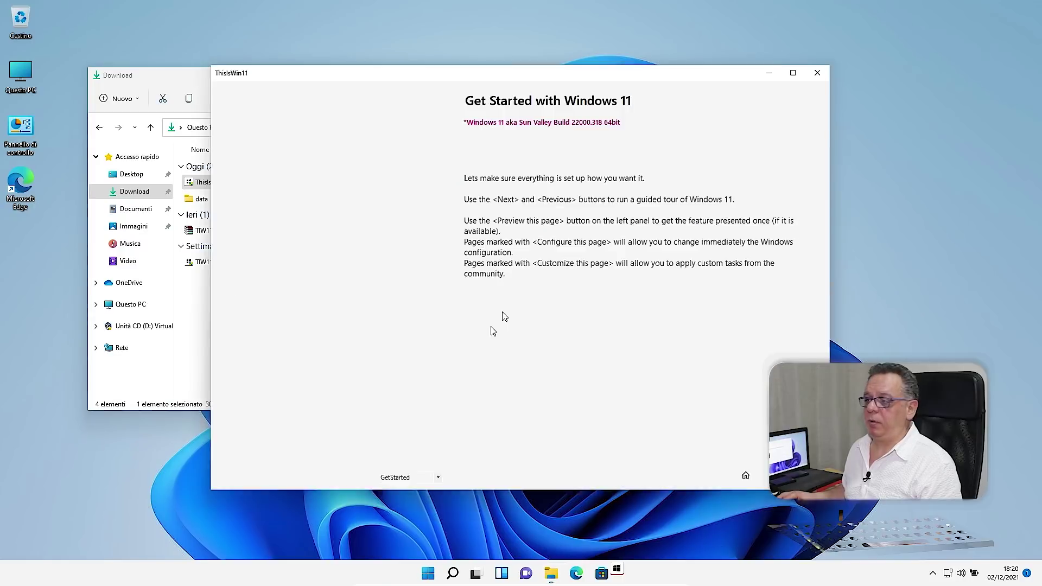
- Close the Download folder window and move the ThisIsWin11 window up toward the desktop's upper-left area
{"action": "left_click", "coordinate": [174, 79]}
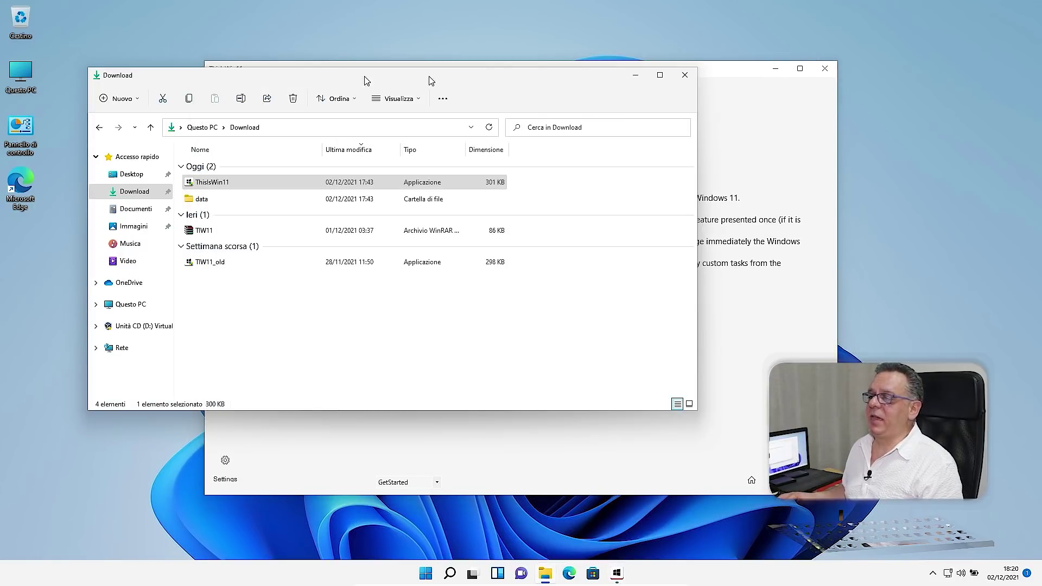
{"action": "left_click", "coordinate": [686, 77]}
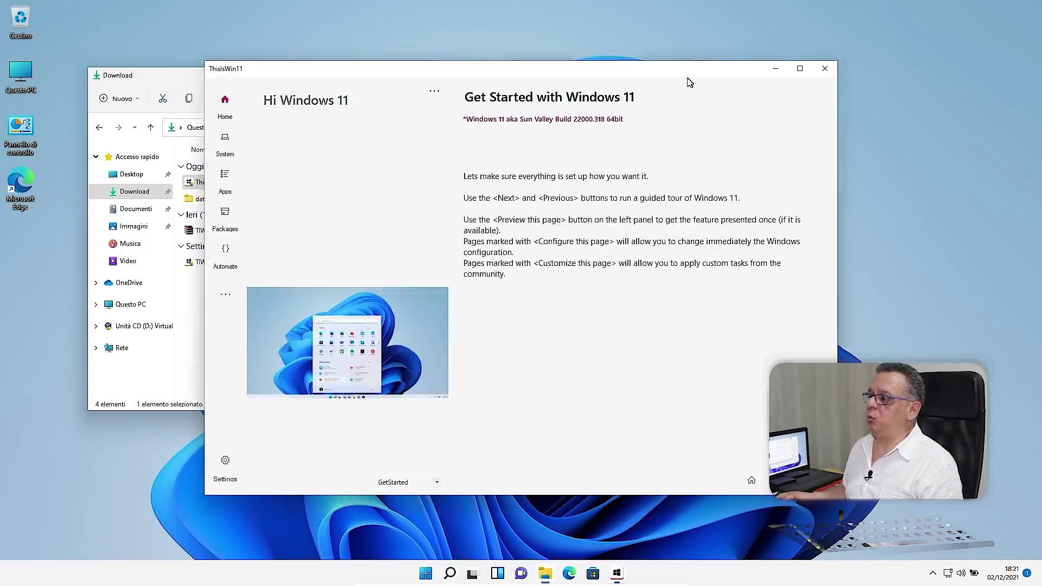
{"action": "left_click_drag", "start_coordinate": [672, 76], "coordinate": [549, 44]}
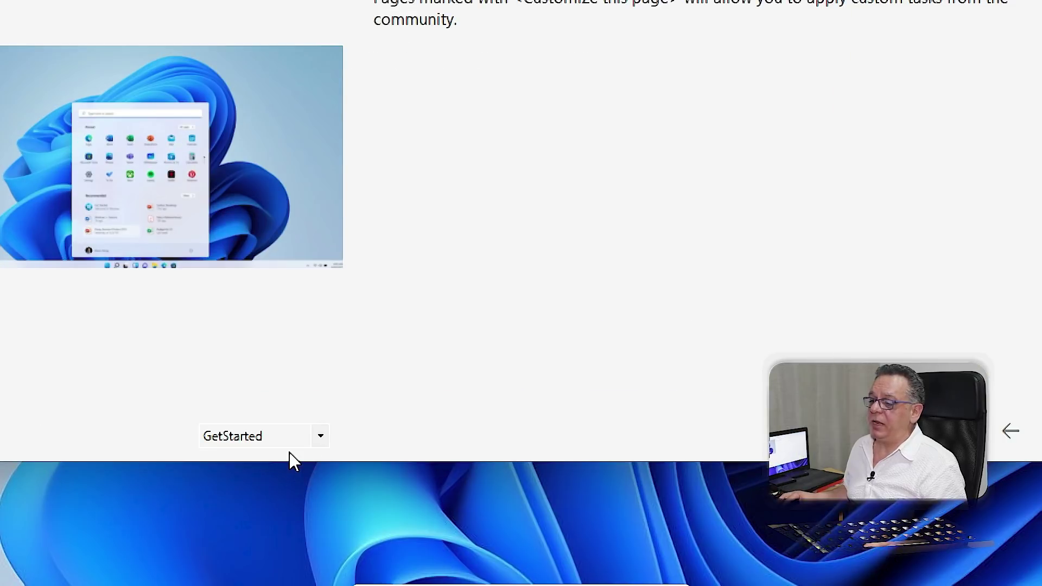
- Review the list of guided tour pages from GetStarted to Custom, and advance the tour to the New Start Menu page
{"action": "left_click", "coordinate": [321, 436]}
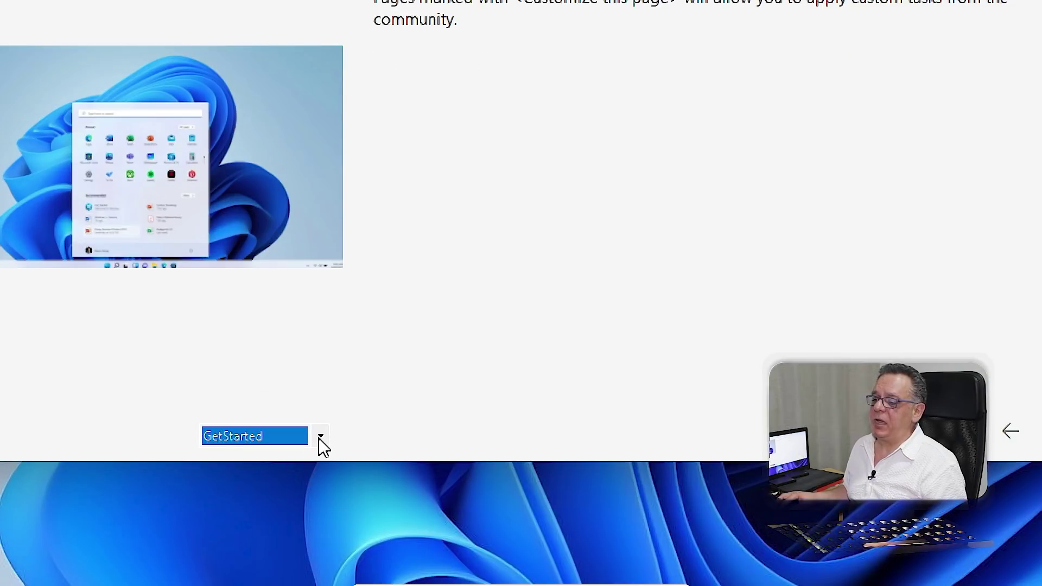
{"action": "left_click", "coordinate": [320, 438]}
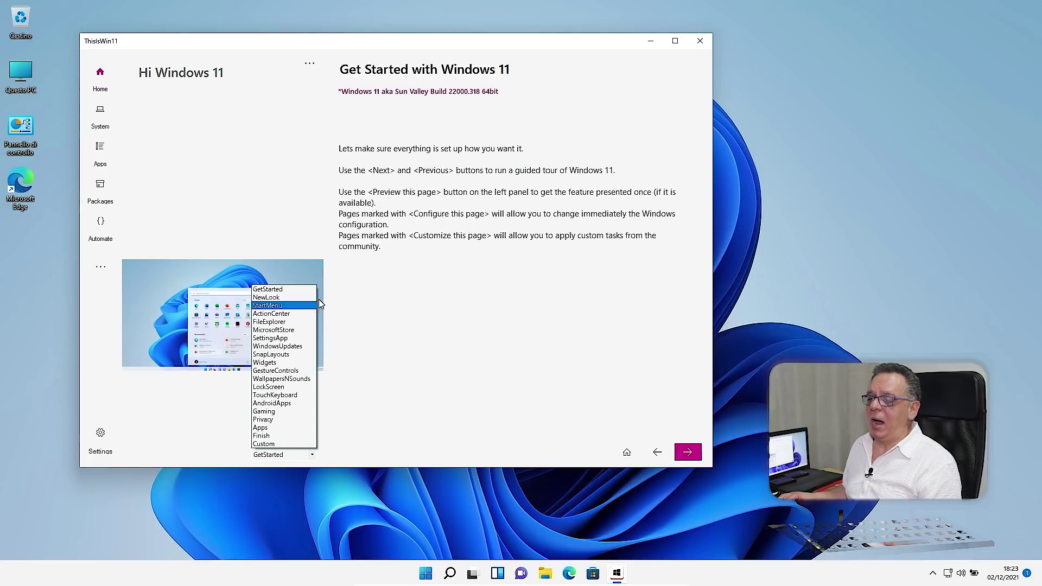
{"action": "left_click", "coordinate": [500, 368]}
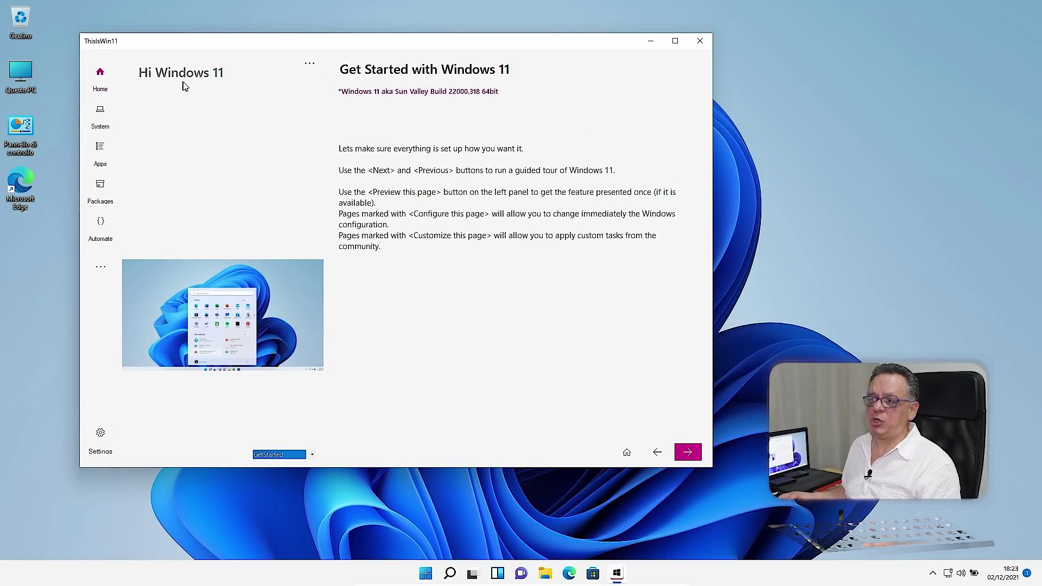
{"action": "left_click", "coordinate": [695, 458]}
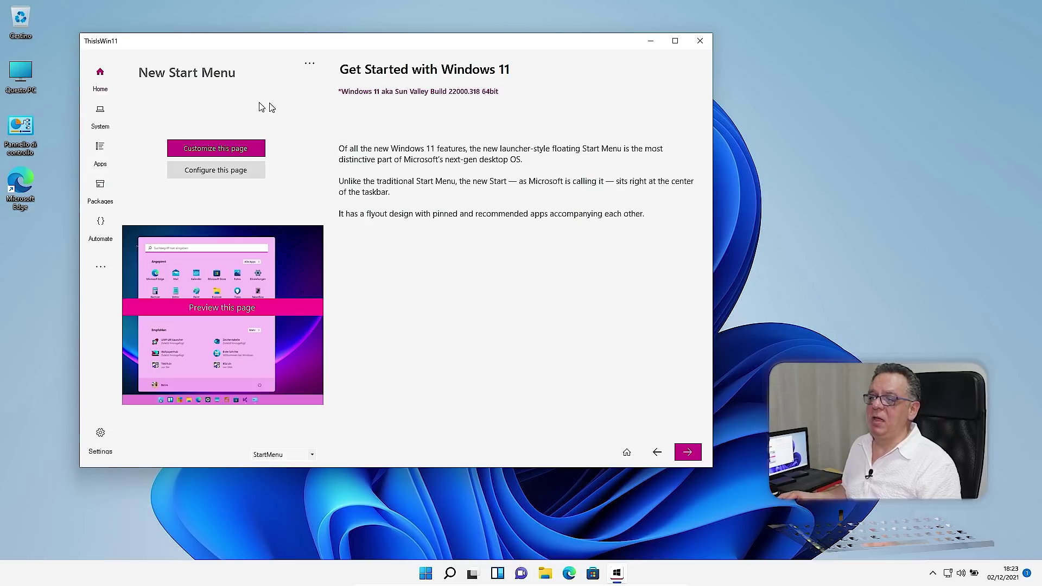
- Inspect the customization and Windows configuration pages linked from New Start Menu, returning to the tour page after each
{"action": "left_click", "coordinate": [211, 150]}
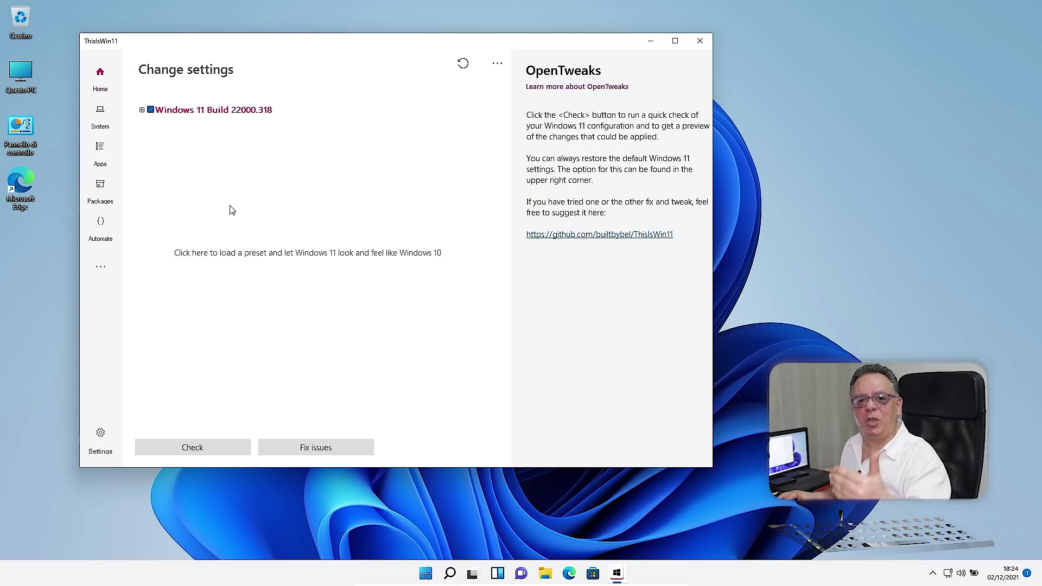
{"action": "left_click", "coordinate": [102, 78]}
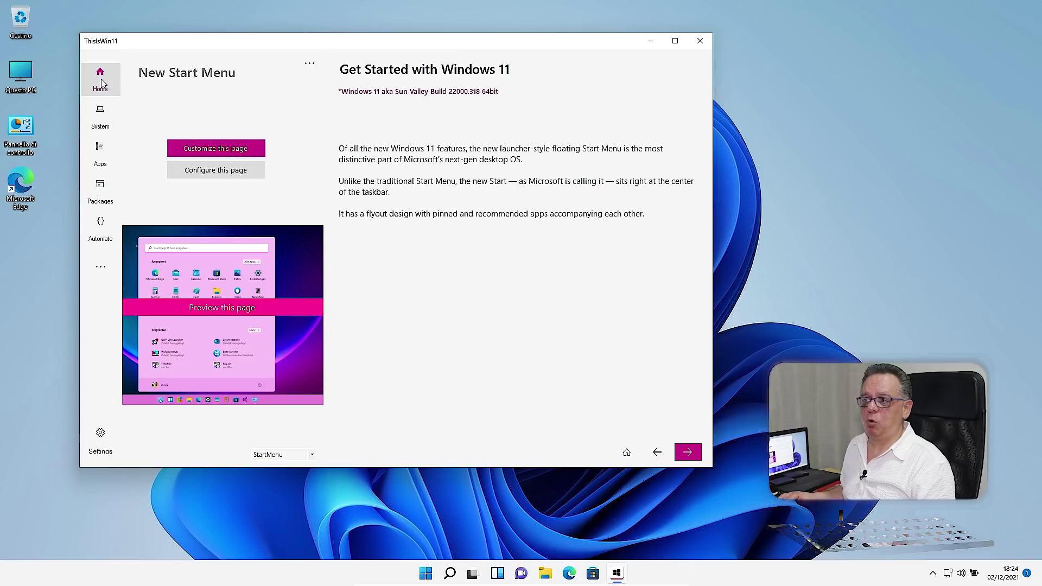
{"action": "left_click", "coordinate": [212, 175]}
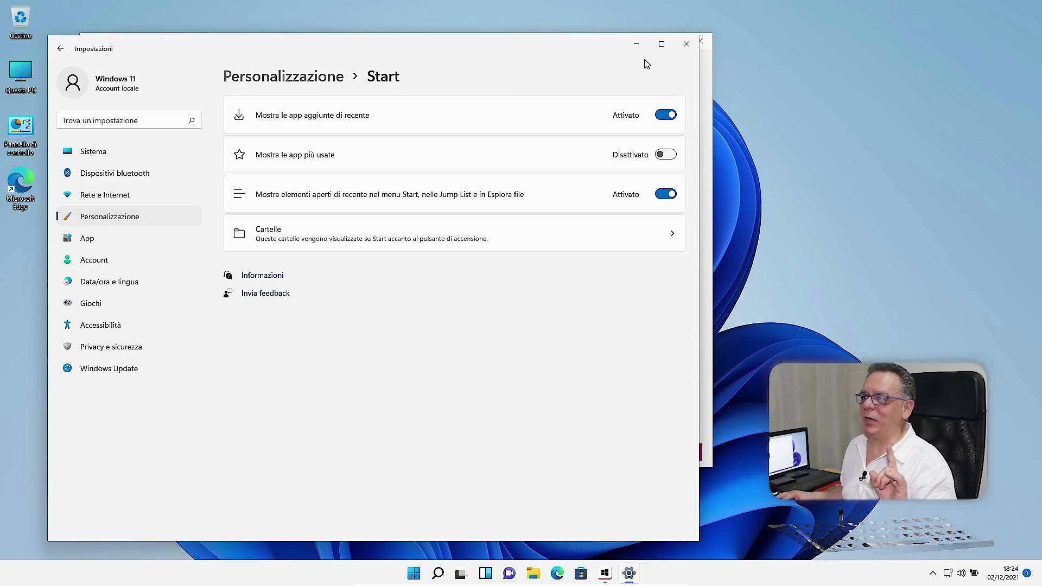
{"action": "left_click", "coordinate": [686, 43]}
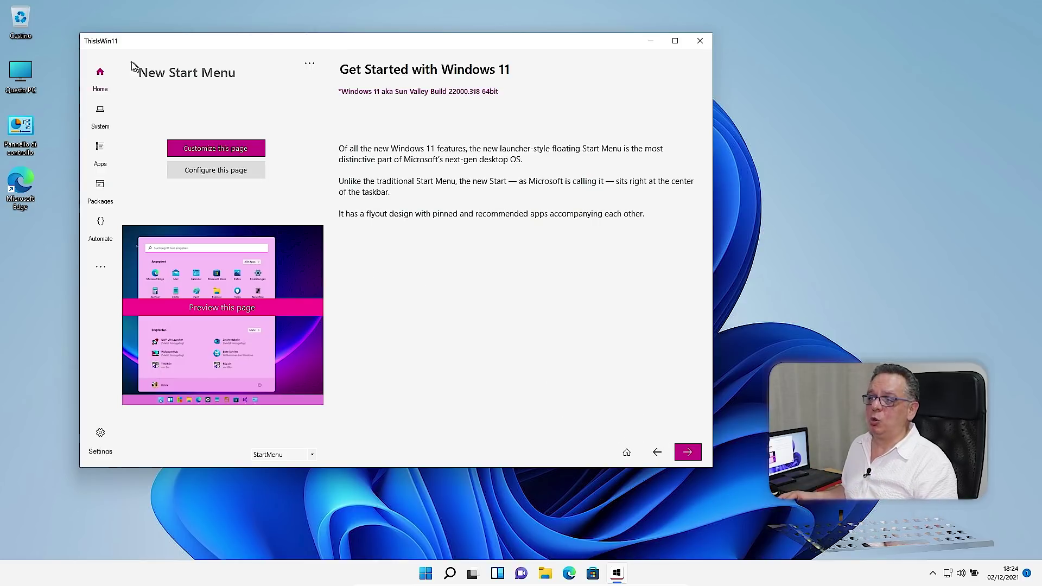
- Page through the guided tour past Modern File Explorer and New Microsoft Store to the SettingsApp page
{"action": "left_click", "coordinate": [688, 455]}
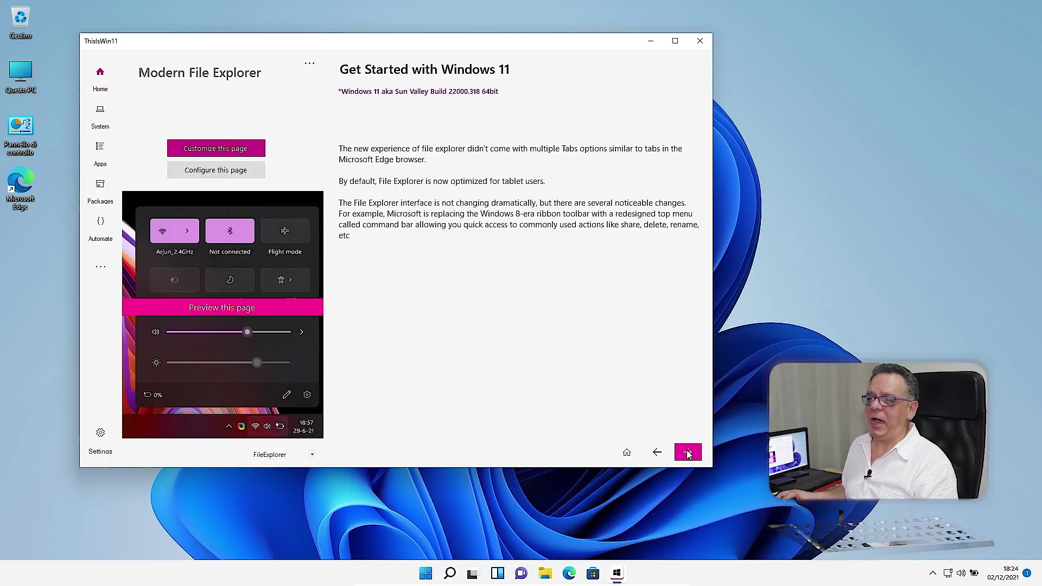
{"action": "left_click", "coordinate": [687, 454]}
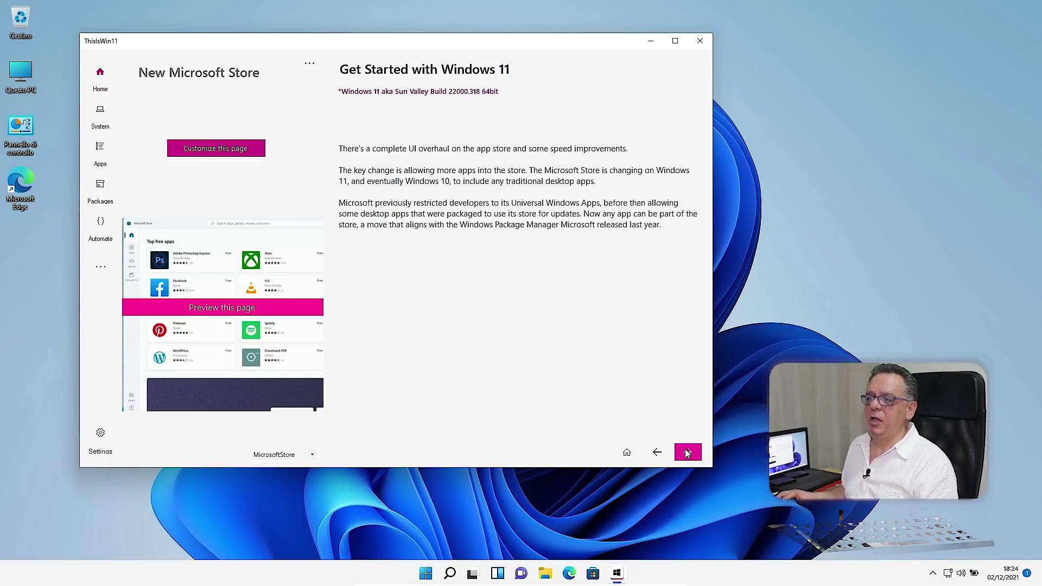
{"action": "left_click", "coordinate": [687, 454]}
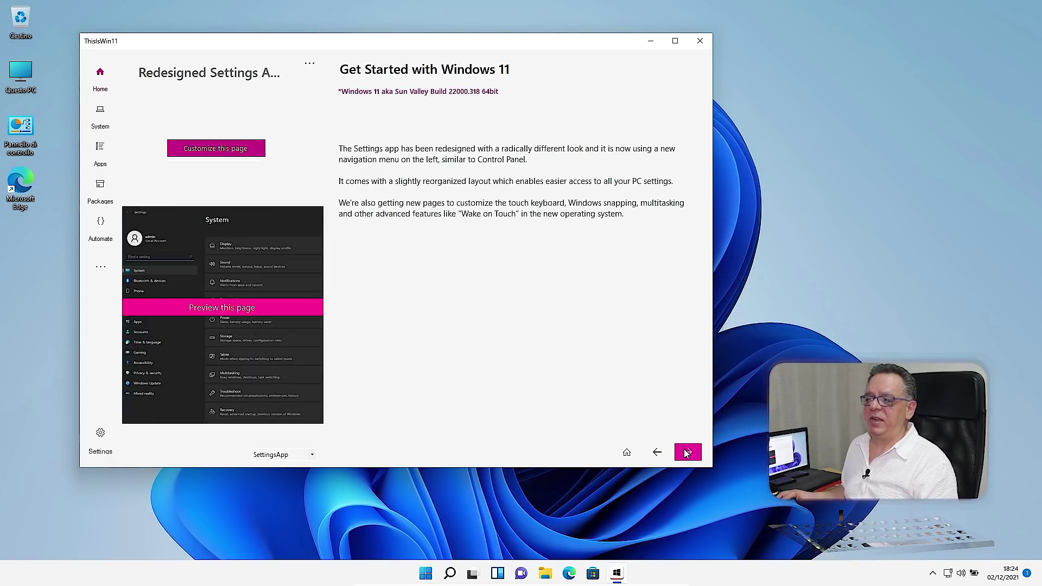
- Page through the guided tour past Snap Layouts to the Widgets page, and return to the tour's home page
{"action": "left_click", "coordinate": [687, 453]}
{"action": "left_click", "coordinate": [687, 453]}
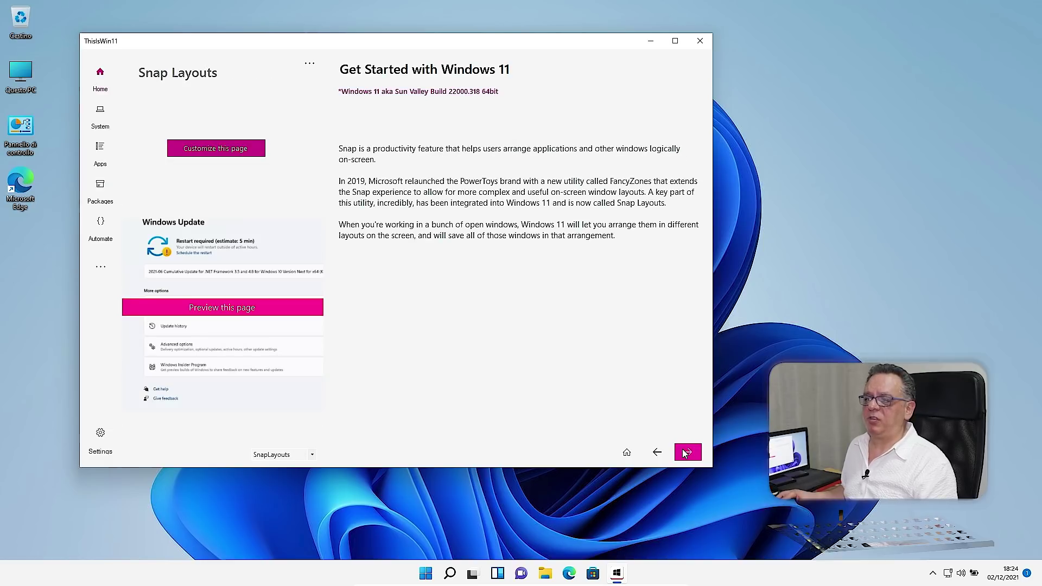
{"action": "left_click", "coordinate": [685, 453]}
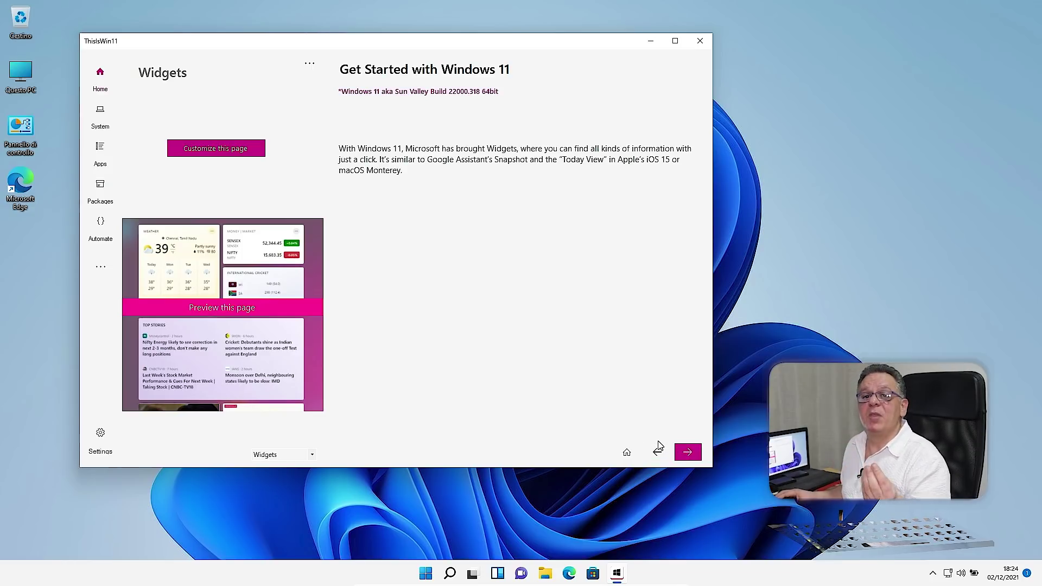
{"action": "left_click", "coordinate": [626, 454]}
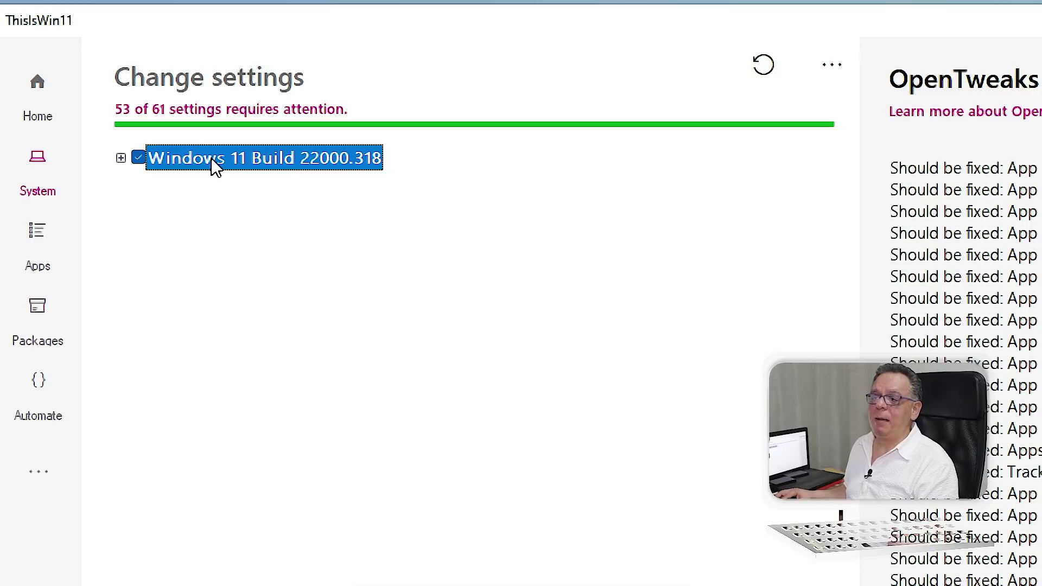
- Expand the Windows 11 Build 22000.318 settings tree, review its categories, and run a check of the selected settings
{"action": "left_click", "coordinate": [121, 159]}
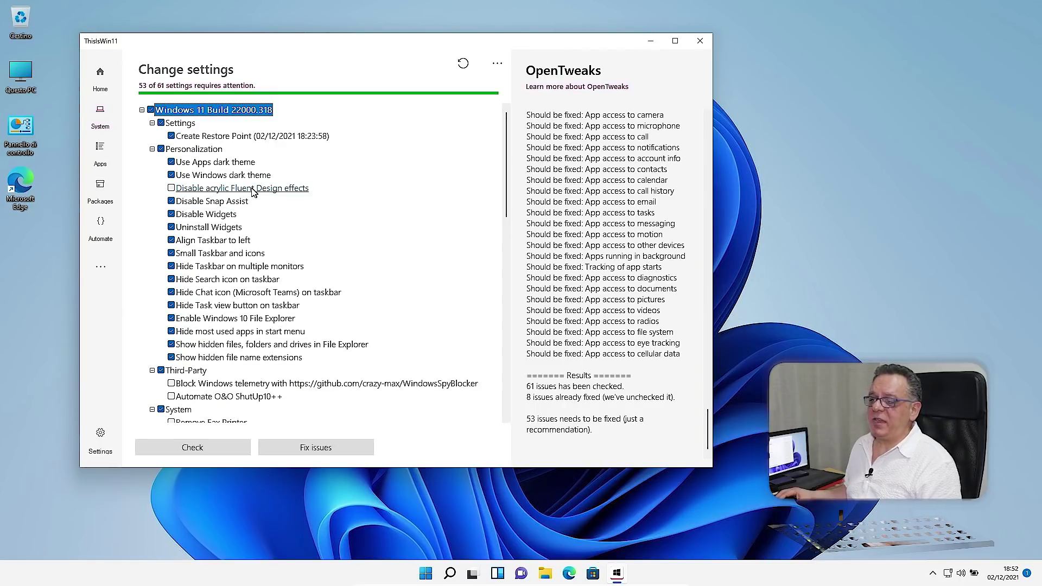
{"action": "scroll", "coordinate": [337, 335], "scroll_direction": "down", "scroll_amount": 3}
{"action": "scroll", "coordinate": [249, 197], "scroll_direction": "down", "scroll_amount": 12}
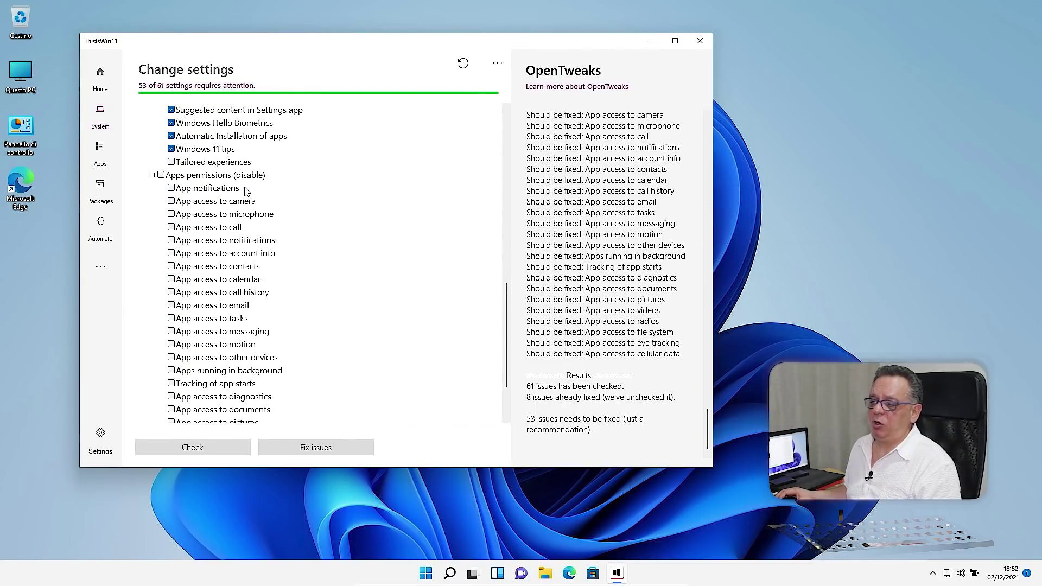
{"action": "scroll", "coordinate": [242, 188], "scroll_direction": "up", "scroll_amount": 15}
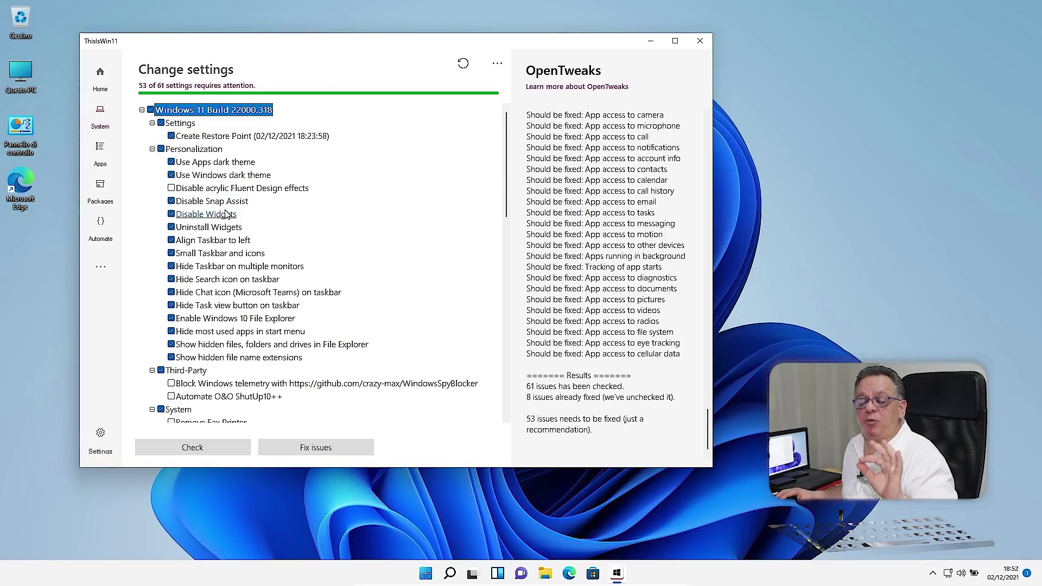
{"action": "mouse_move", "coordinate": [223, 208]}
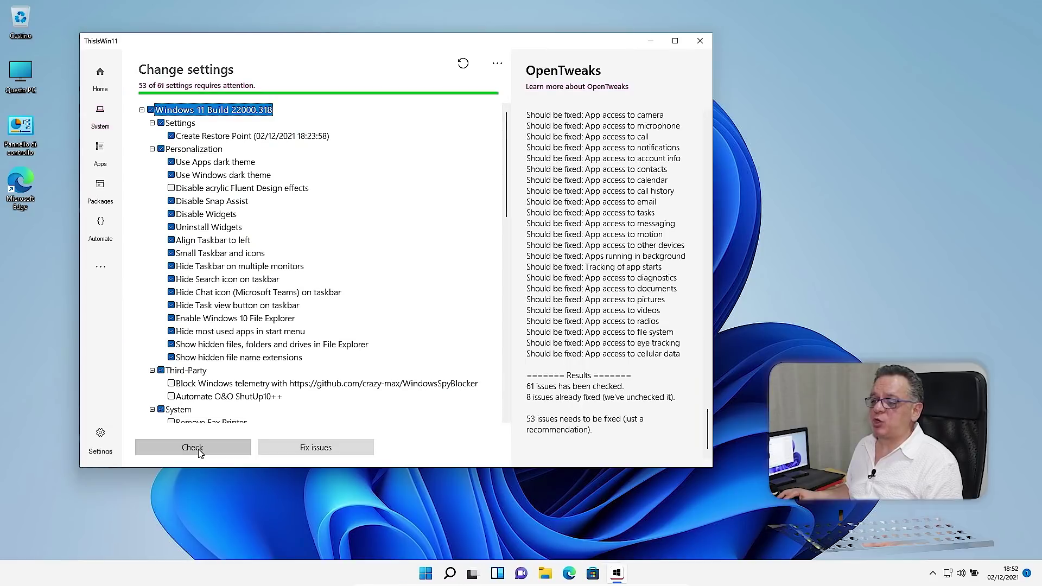
{"action": "left_click", "coordinate": [198, 451]}
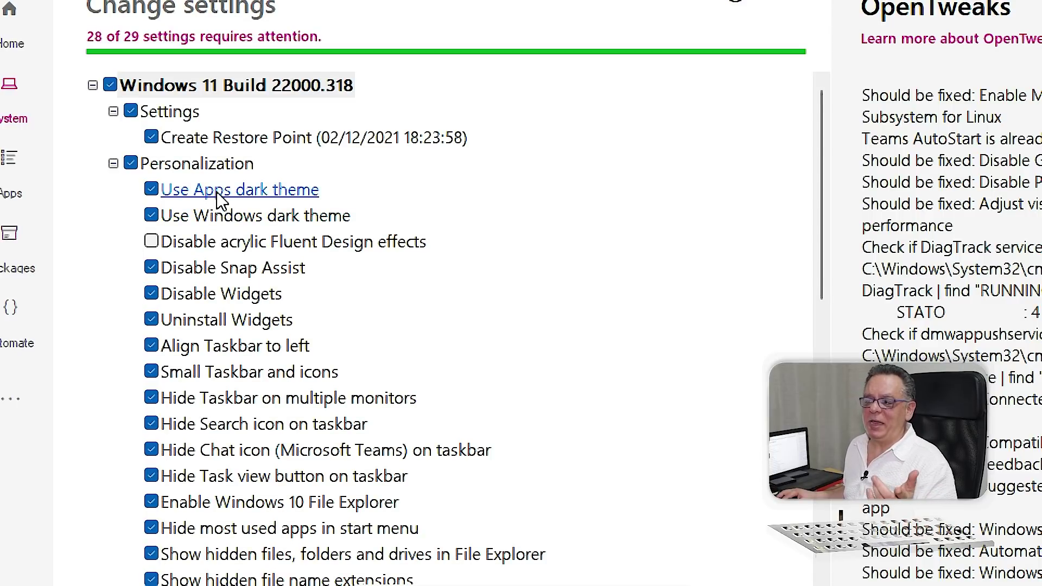
- Review the Personalization, Third-Party and System entries, including the descriptions of Uninstall Widgets and Remove Fax Printer
{"action": "mouse_move", "coordinate": [230, 320]}
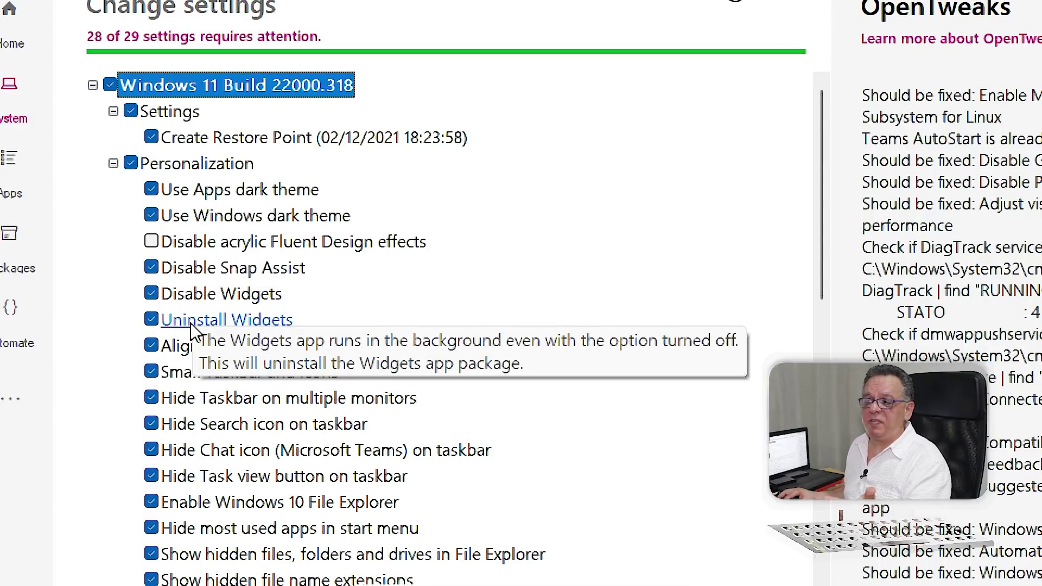
{"action": "scroll", "coordinate": [195, 325], "scroll_direction": "down", "scroll_amount": 1}
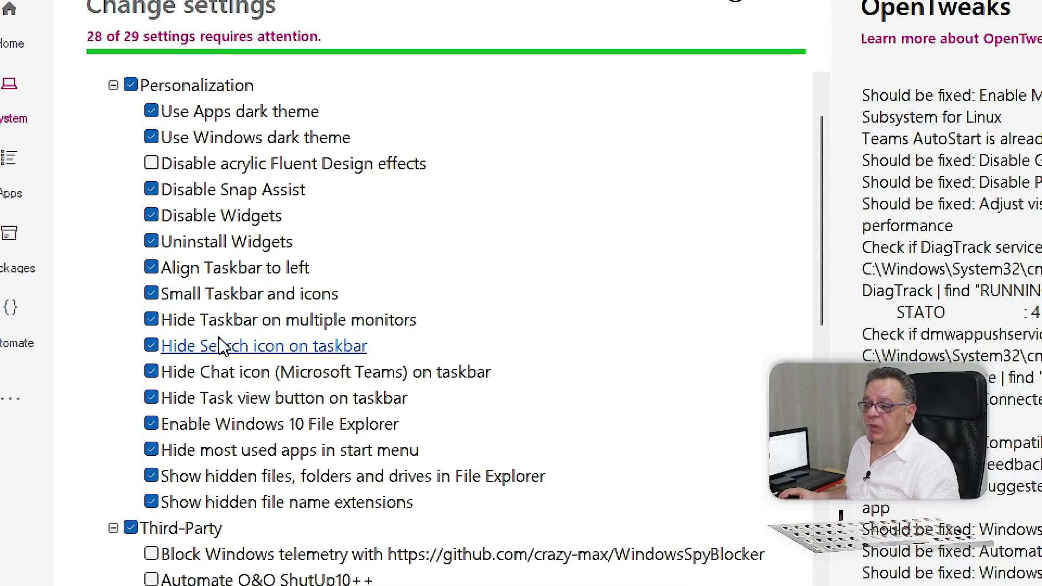
{"action": "scroll", "coordinate": [217, 340], "scroll_direction": "down", "scroll_amount": 3}
{"action": "scroll", "coordinate": [217, 341], "scroll_direction": "down", "scroll_amount": 3}
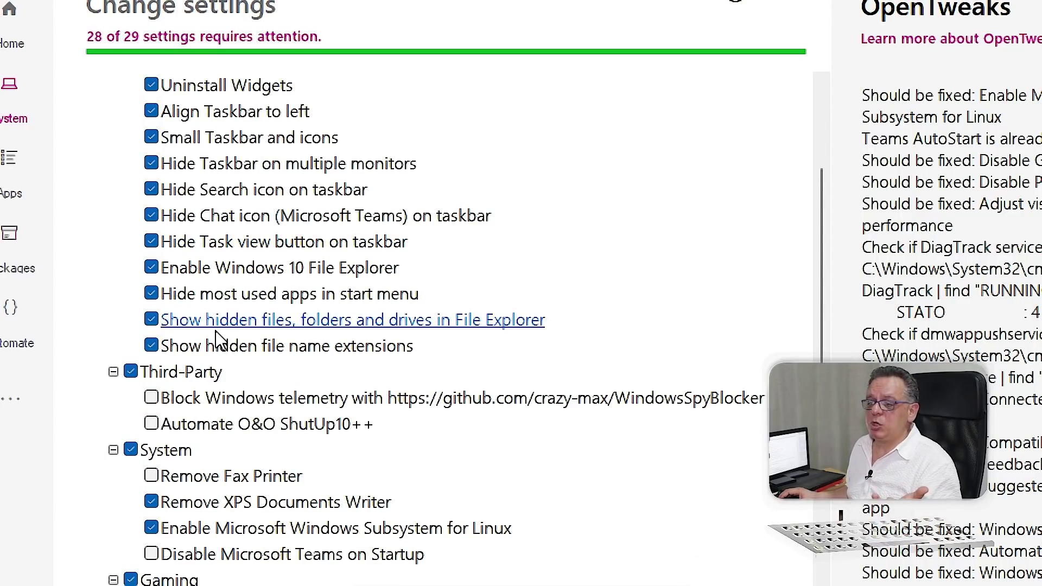
{"action": "scroll", "coordinate": [217, 338], "scroll_direction": "down", "scroll_amount": 3}
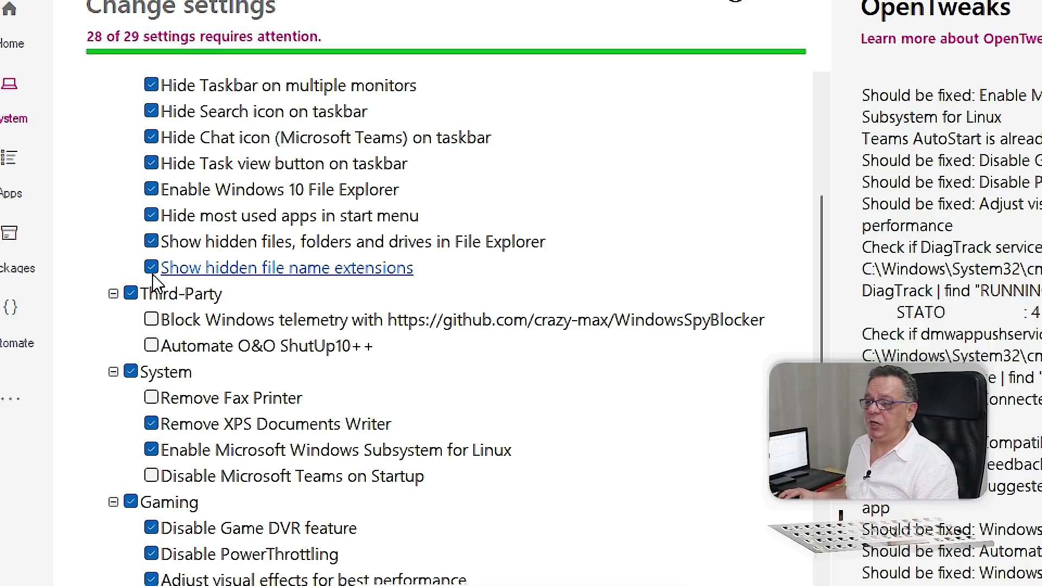
{"action": "scroll", "coordinate": [156, 310], "scroll_direction": "down", "scroll_amount": 3}
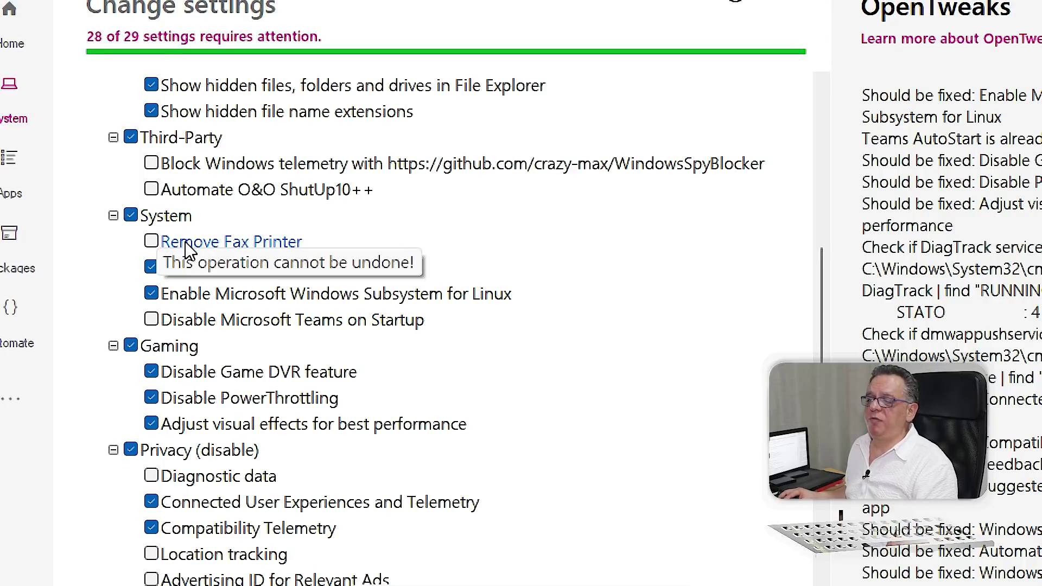
- Select the Remove Fax Printer setting in the System category
{"action": "left_click", "coordinate": [153, 245]}
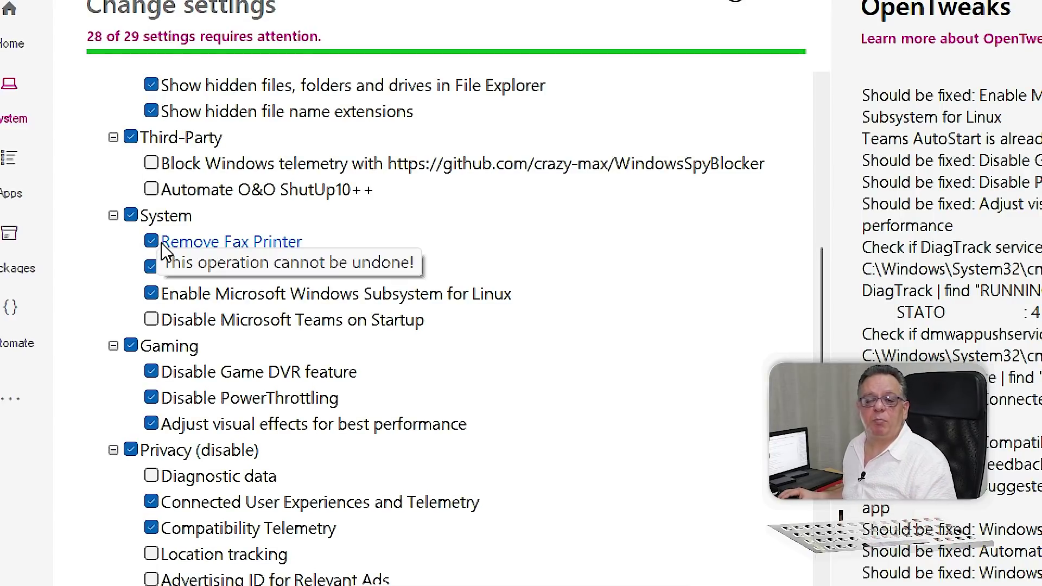
{"action": "left_click", "coordinate": [150, 246]}
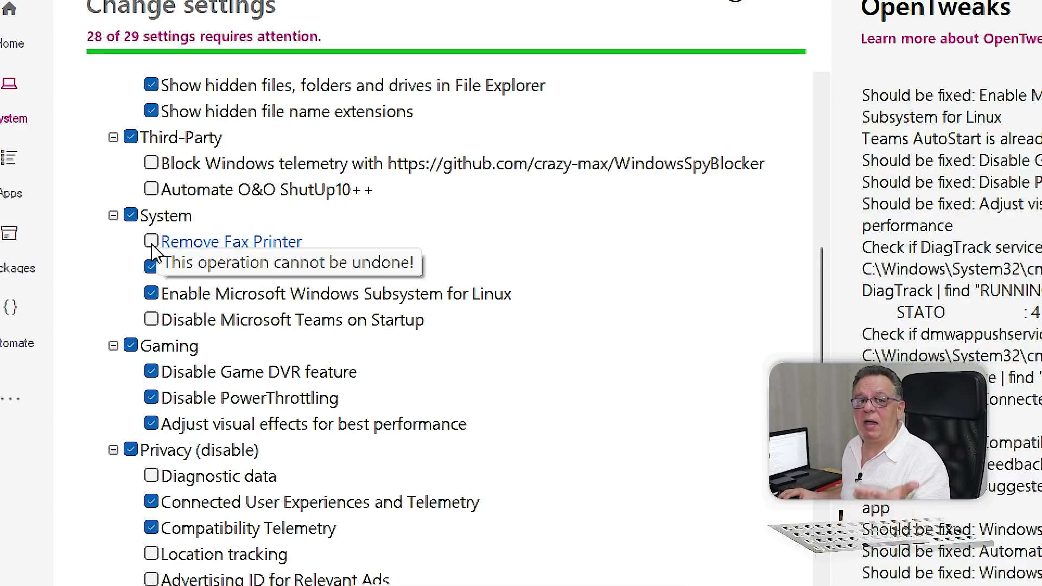
{"action": "left_click", "coordinate": [152, 244]}
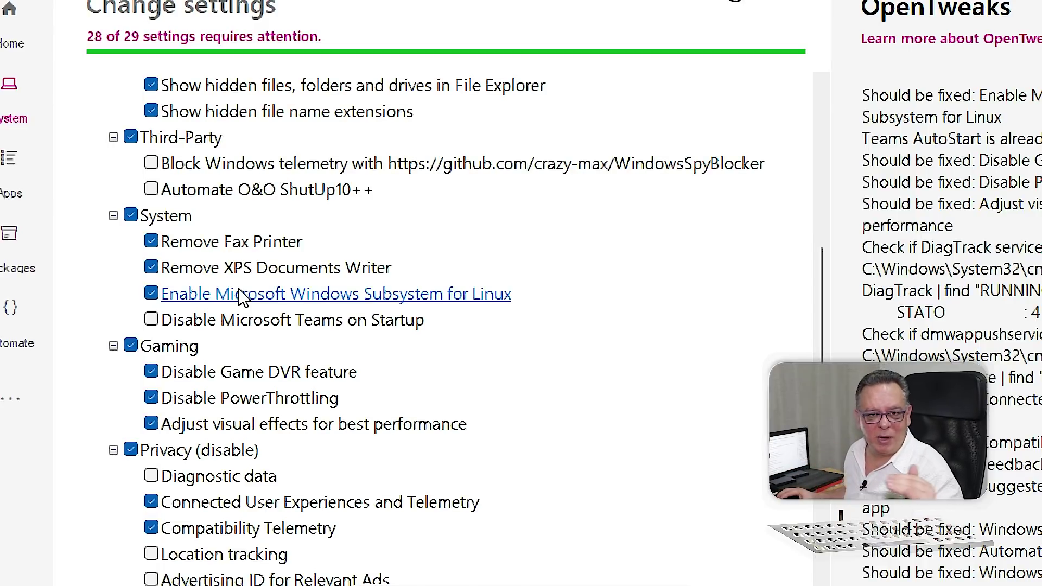
- Examine the Gaming and Privacy (disable) entries, reading the descriptions of power throttling, visual effects and telemetry settings
{"action": "scroll", "coordinate": [228, 290], "scroll_direction": "down", "scroll_amount": 1}
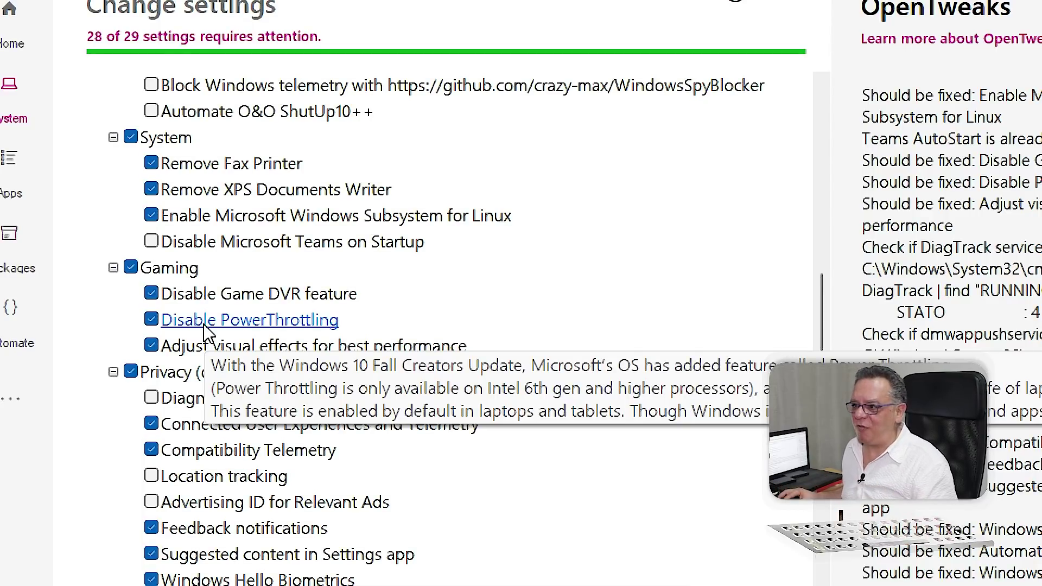
{"action": "mouse_move", "coordinate": [202, 351]}
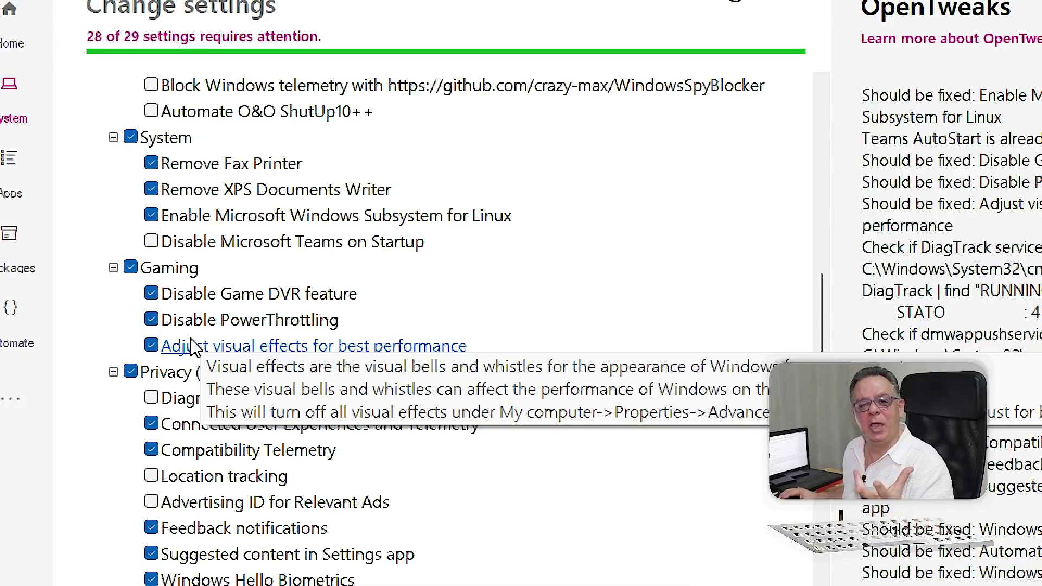
{"action": "scroll", "coordinate": [190, 346], "scroll_direction": "down", "scroll_amount": 1}
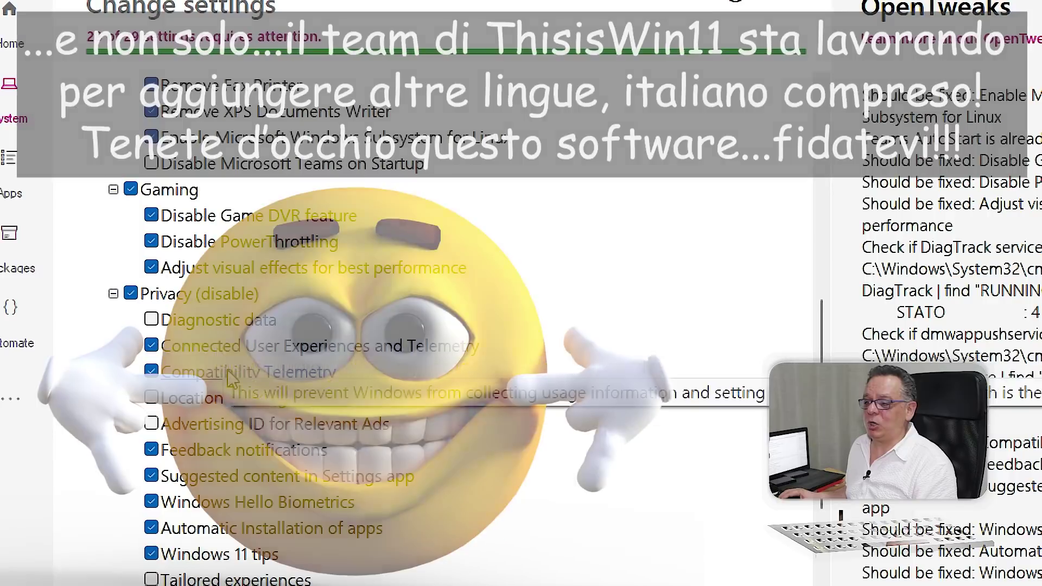
{"action": "mouse_move", "coordinate": [229, 373]}
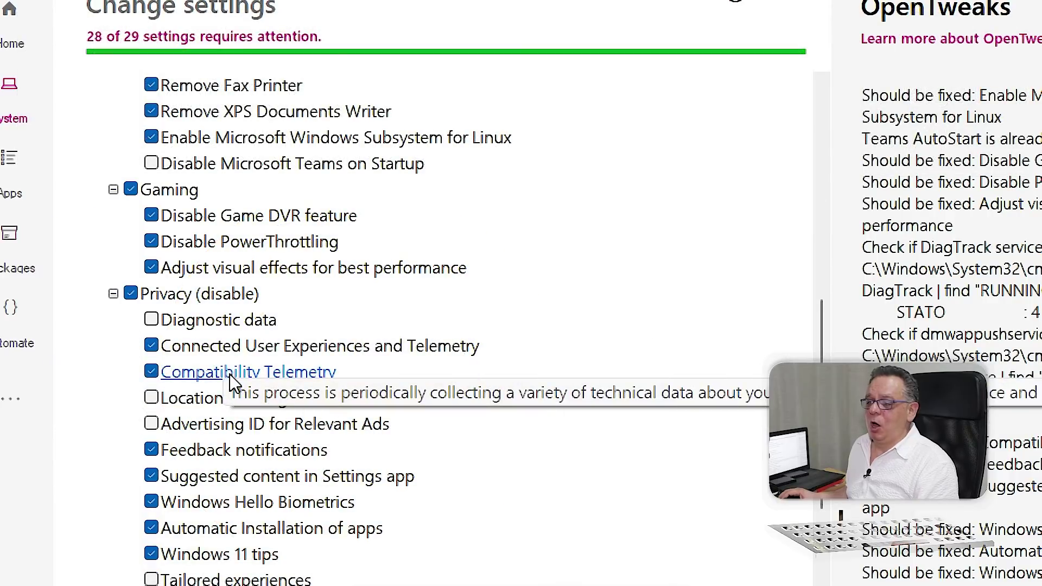
{"action": "scroll", "coordinate": [198, 372], "scroll_direction": "down", "scroll_amount": 1}
{"action": "mouse_move", "coordinate": [191, 244]}
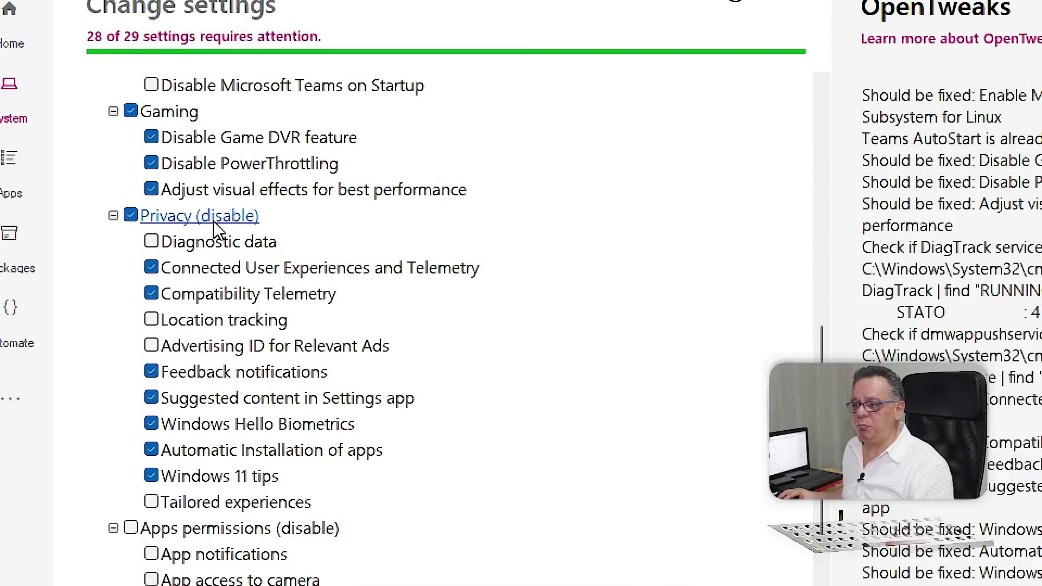
{"action": "mouse_move", "coordinate": [217, 279]}
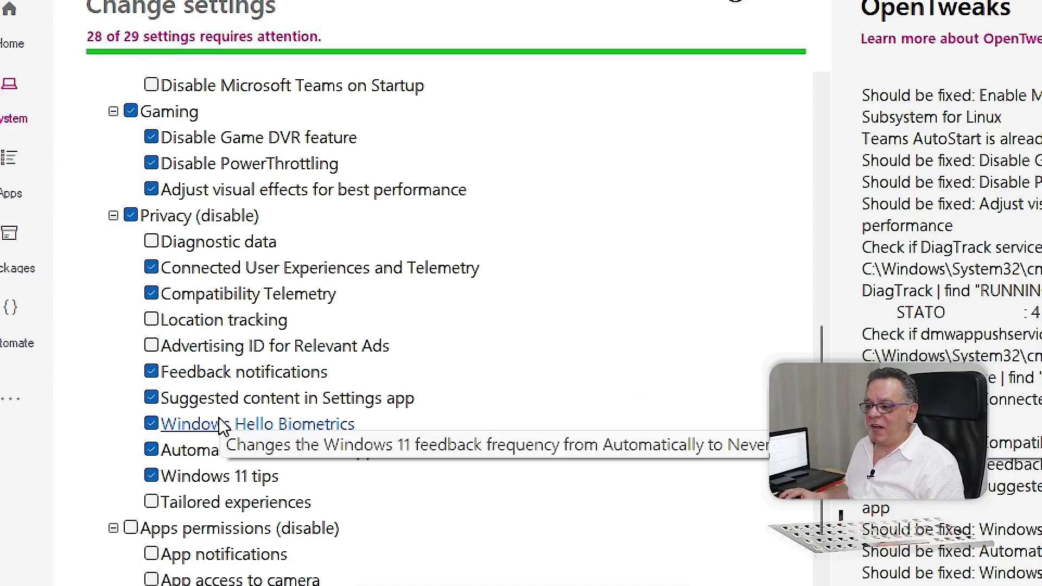
{"action": "scroll", "coordinate": [226, 516], "scroll_direction": "down", "scroll_amount": 1}
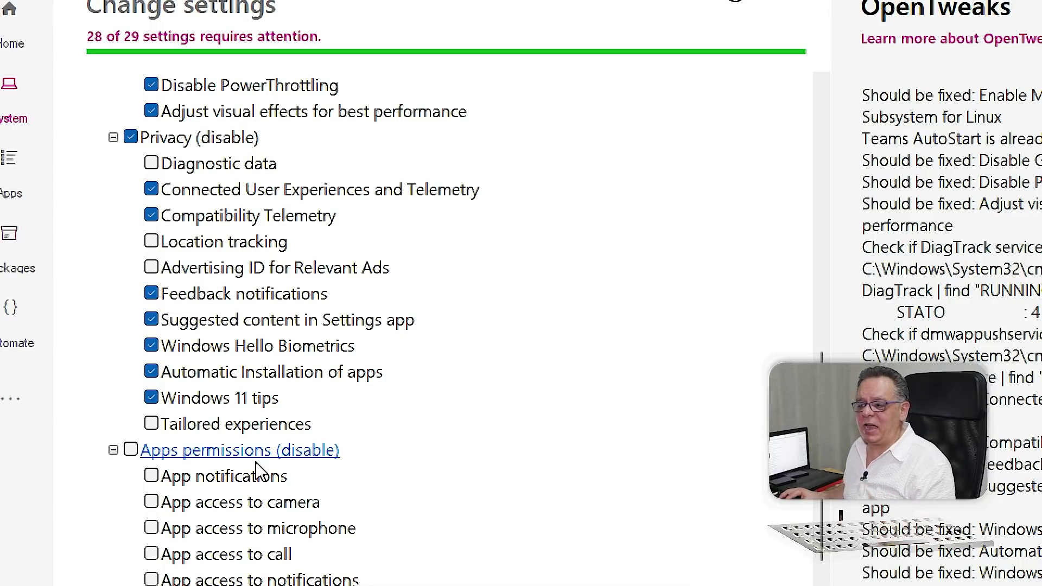
- Try selecting the whole Apps permissions (disable) group, and clear the group again
{"action": "left_click", "coordinate": [152, 477]}
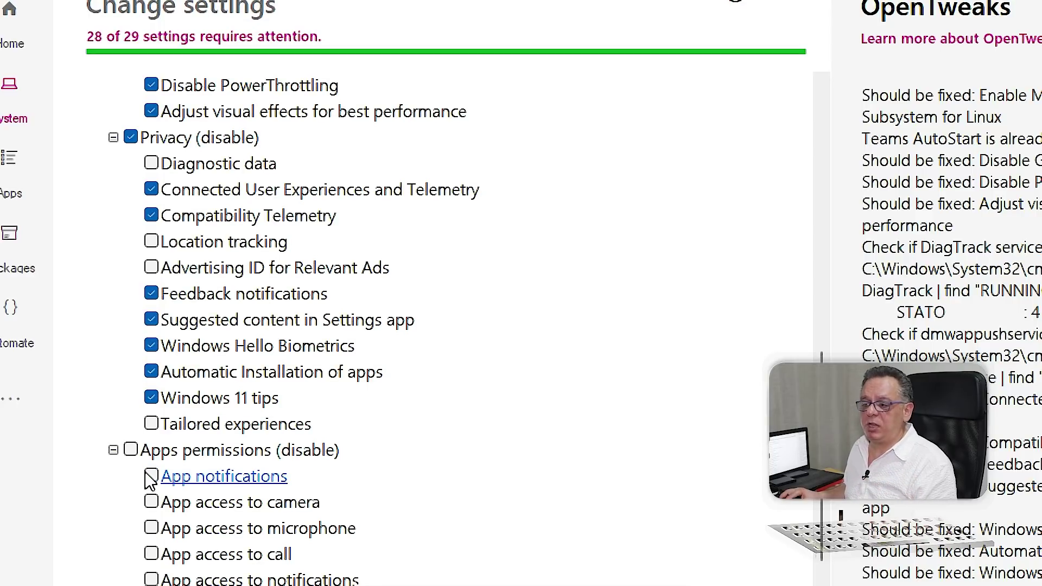
{"action": "left_click", "coordinate": [131, 450]}
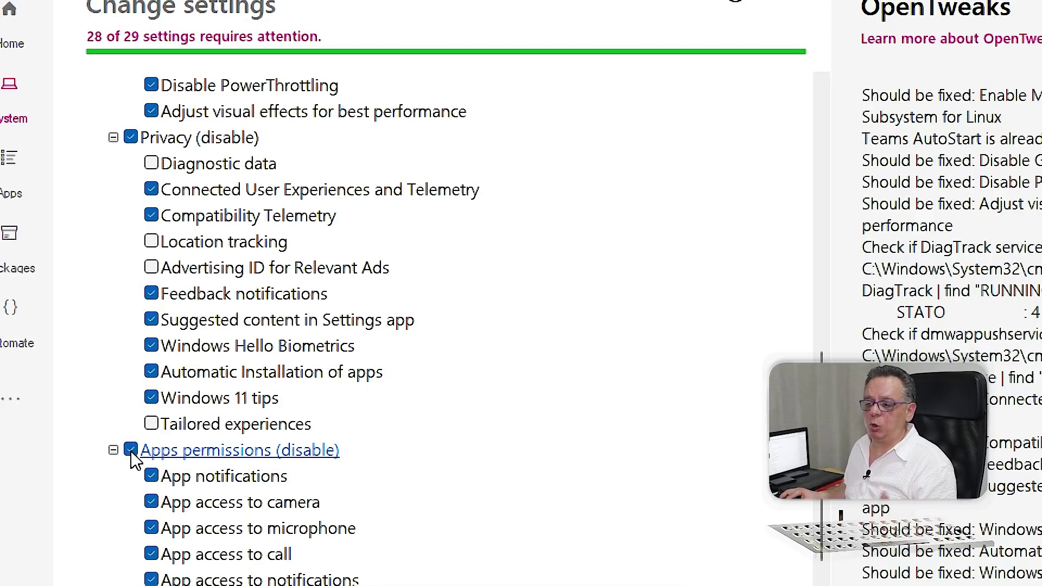
{"action": "scroll", "coordinate": [133, 458], "scroll_direction": "down", "scroll_amount": 1}
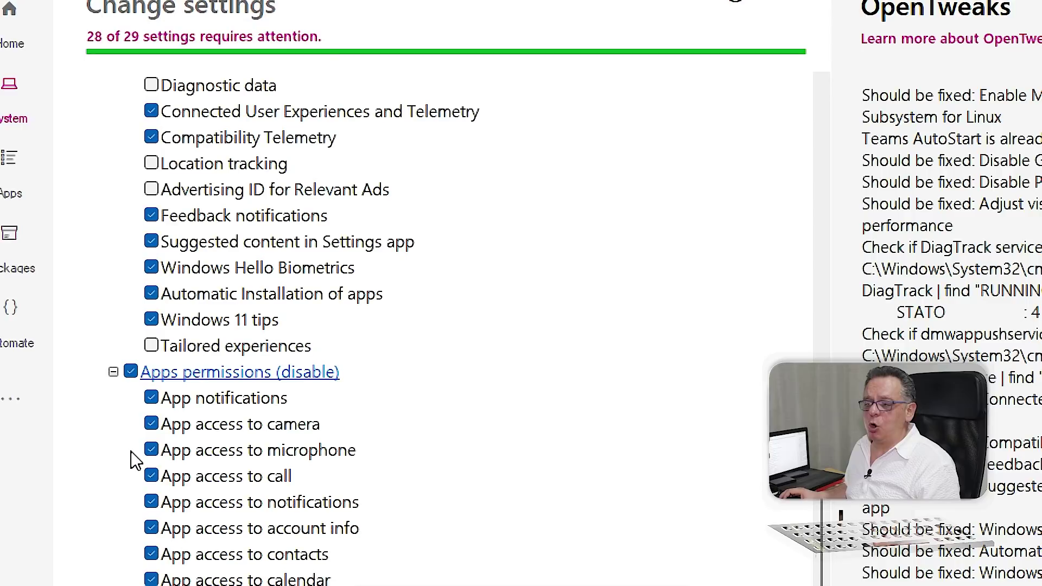
{"action": "left_click", "coordinate": [131, 372]}
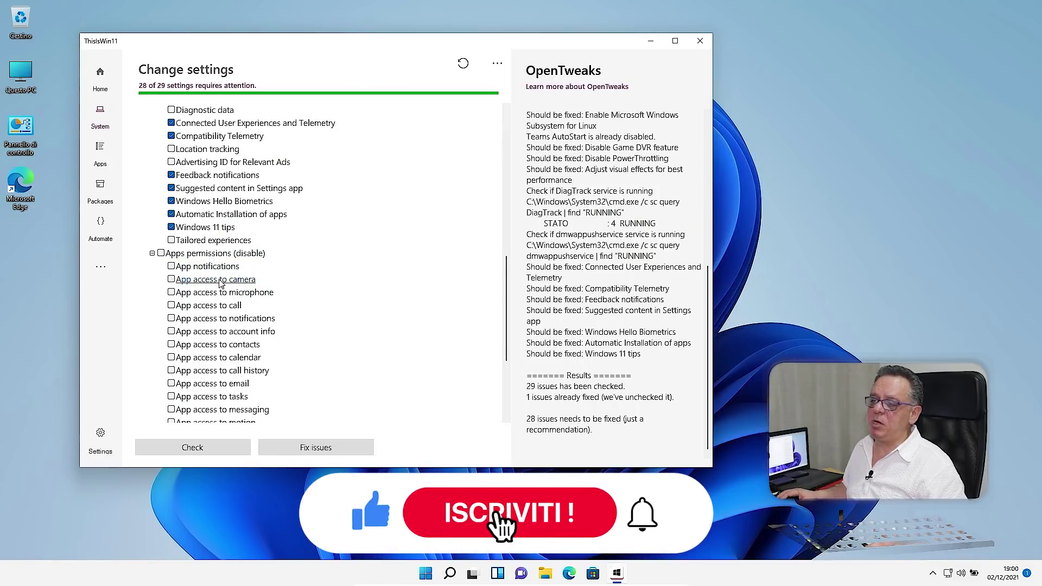
- Review the individual app permission entries and look over the selections in the remaining settings categories
{"action": "scroll", "coordinate": [220, 283], "scroll_direction": "down", "scroll_amount": 4}
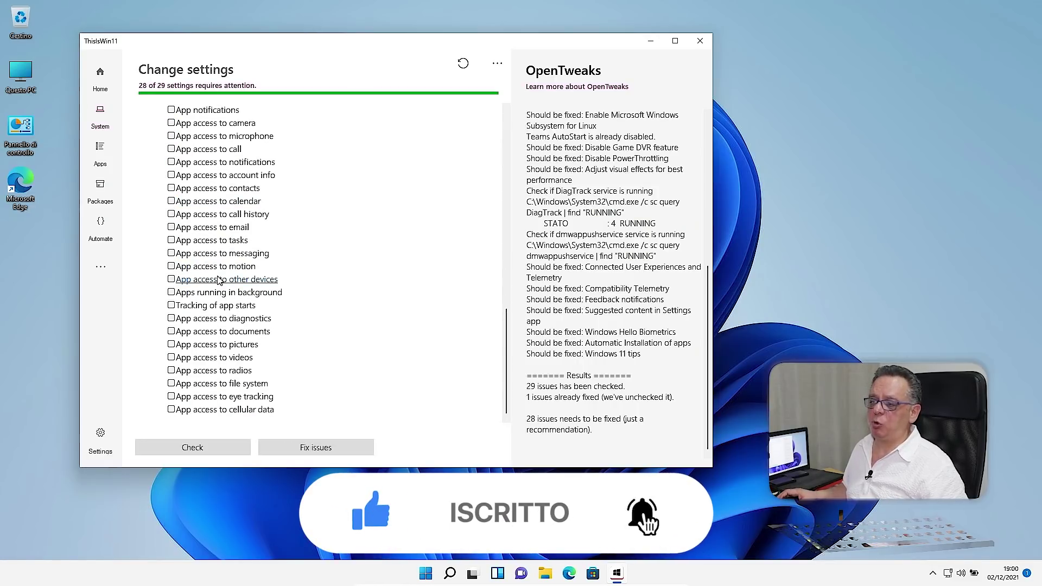
{"action": "scroll", "coordinate": [218, 279], "scroll_direction": "up", "scroll_amount": 5}
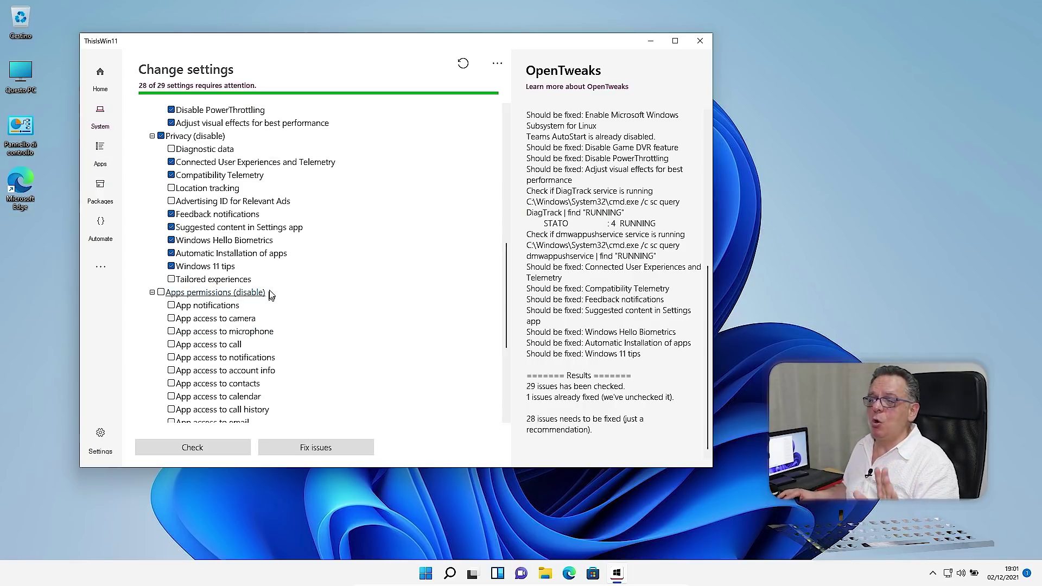
{"action": "scroll", "coordinate": [272, 297], "scroll_direction": "up", "scroll_amount": 3}
{"action": "scroll", "coordinate": [272, 297], "scroll_direction": "up", "scroll_amount": 5}
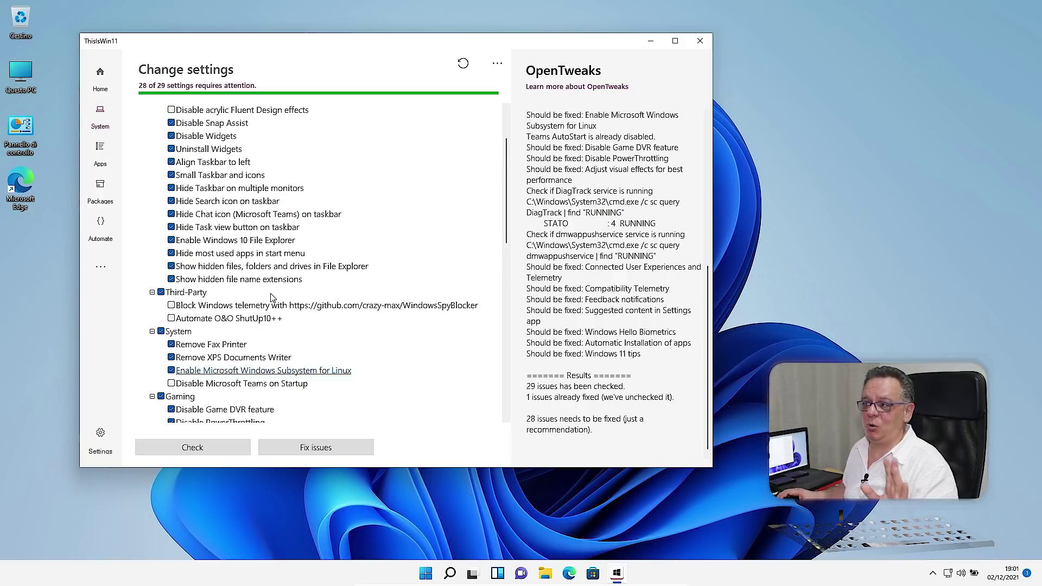
{"action": "scroll", "coordinate": [275, 262], "scroll_direction": "down", "scroll_amount": 10}
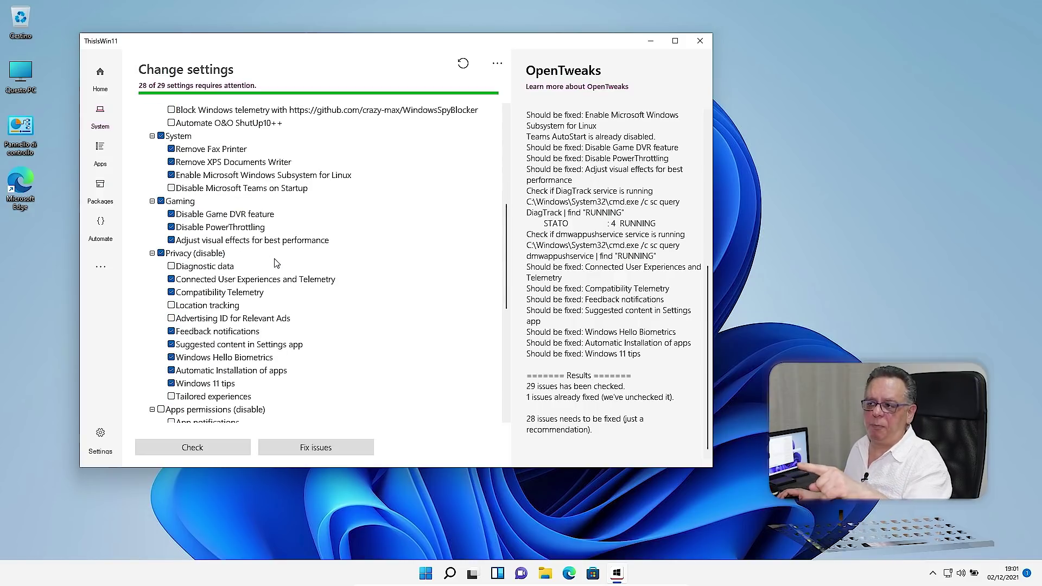
{"action": "scroll", "coordinate": [271, 260], "scroll_direction": "down", "scroll_amount": 3}
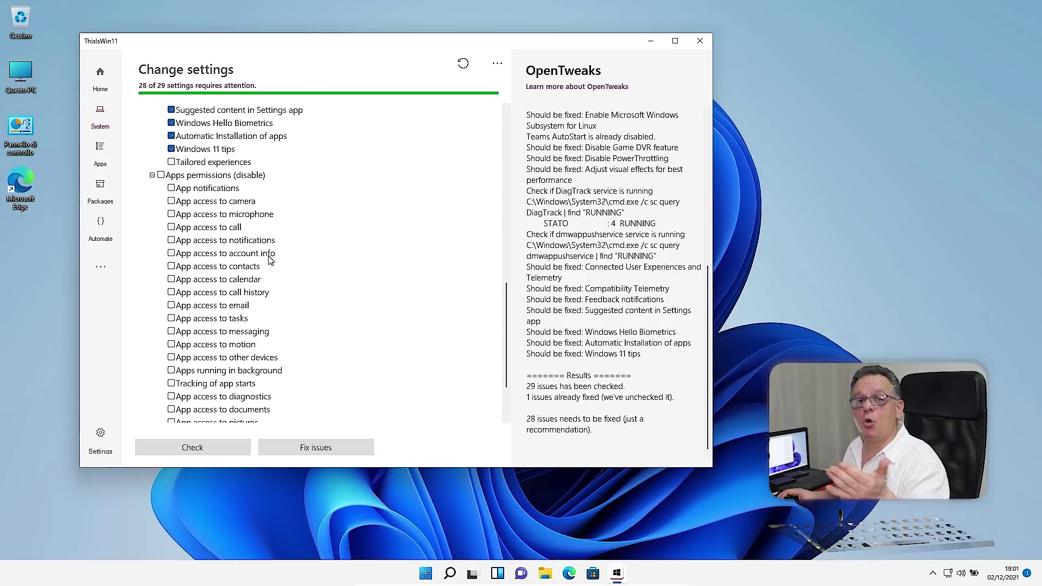
{"action": "scroll", "coordinate": [271, 259], "scroll_direction": "down", "scroll_amount": 2}
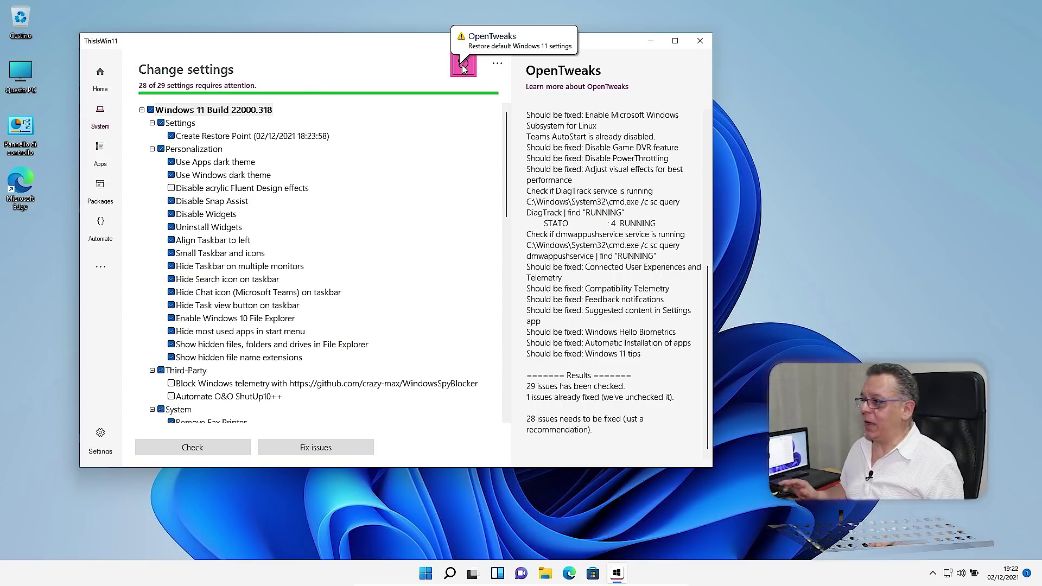
- Examine the option that restores the default Windows 11 settings
{"action": "key", "text": "super+plus"}
{"action": "key", "text": "super+plus"}
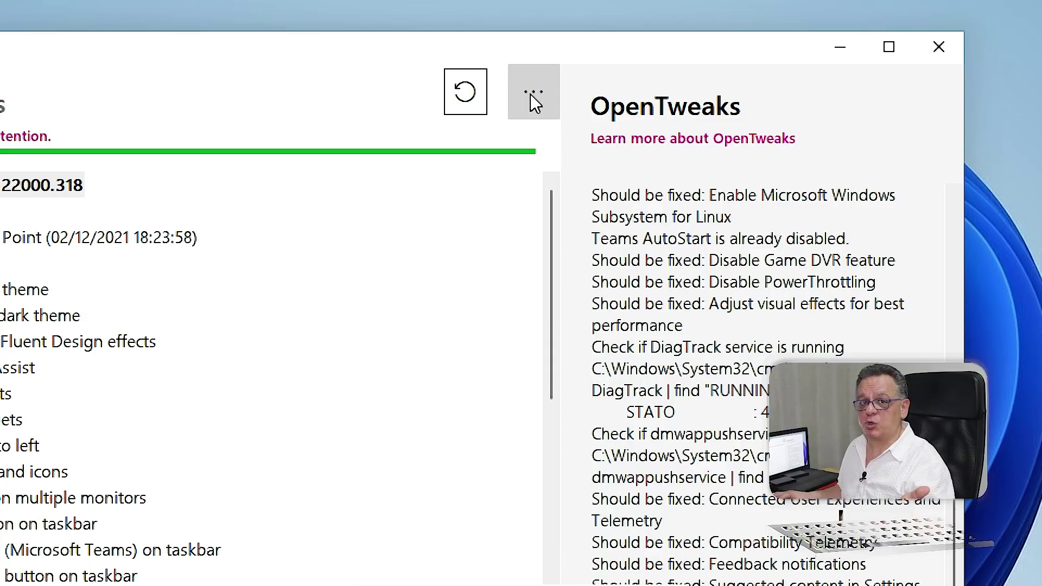
{"action": "left_click", "coordinate": [475, 93]}
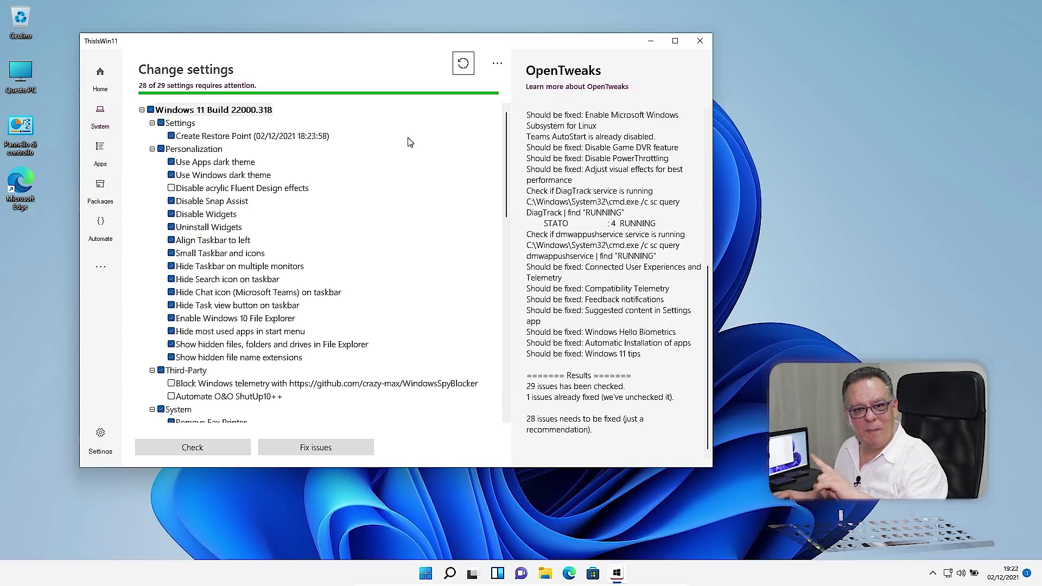
- Try to revert all selected settings to the Windows 11 default state, and decline the confirmation
{"action": "left_click", "coordinate": [464, 69]}
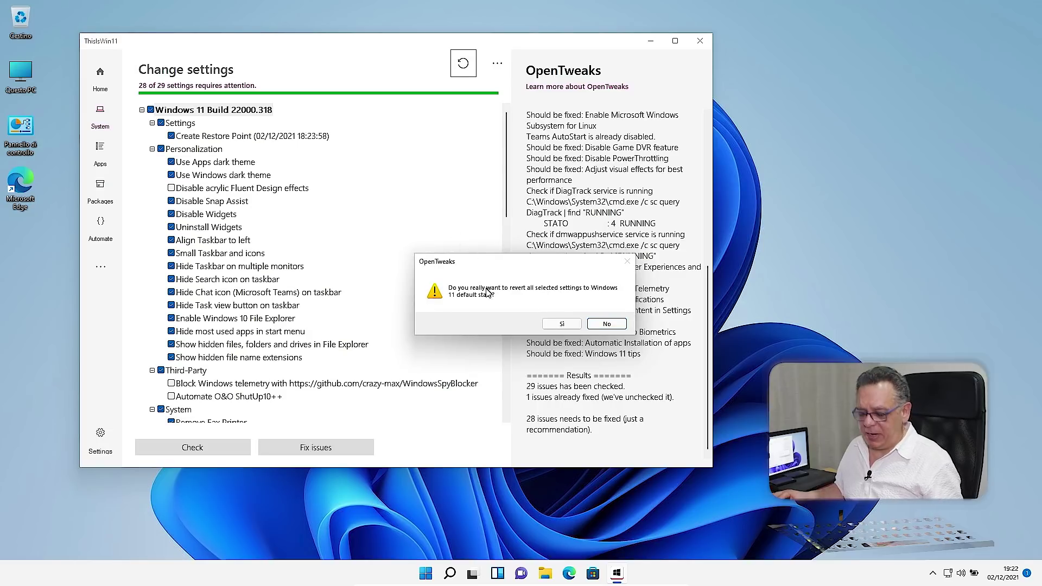
{"action": "key", "text": "super+plus"}
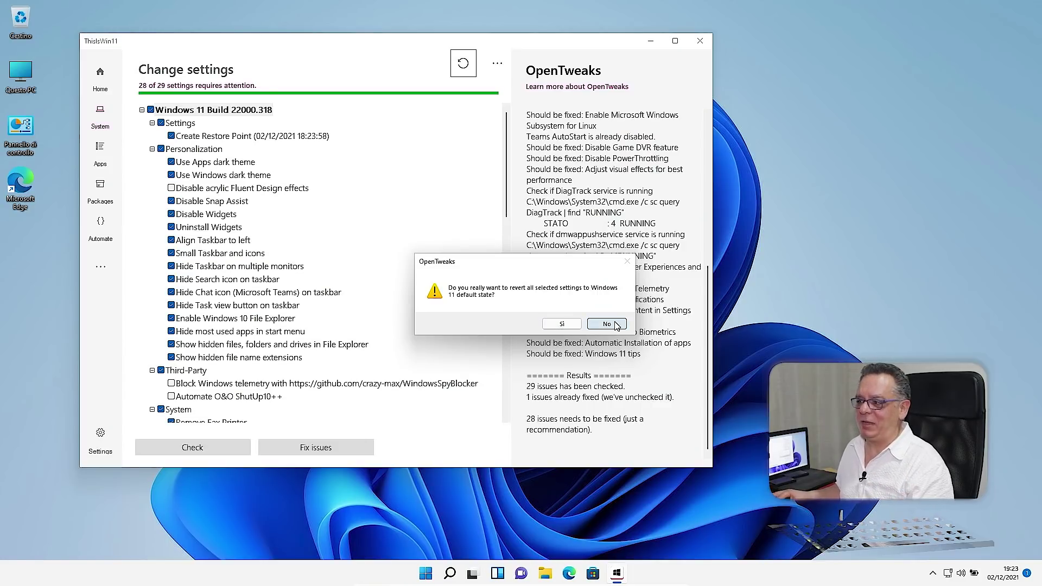
{"action": "left_click", "coordinate": [608, 324]}
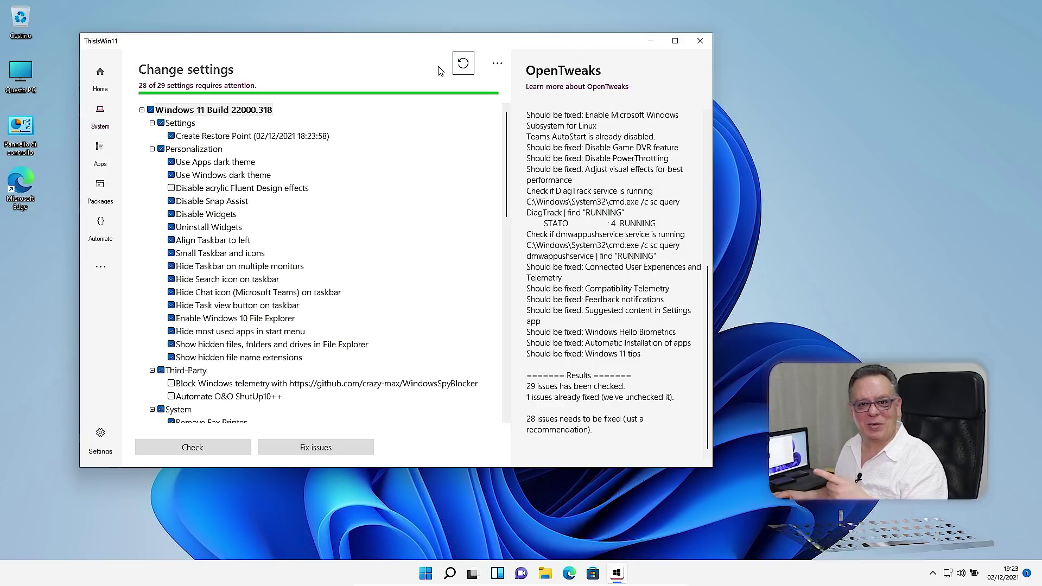
- Try exporting the selected settings as a profile, cancel the save, and review the other profile options
{"action": "left_click", "coordinate": [499, 66]}
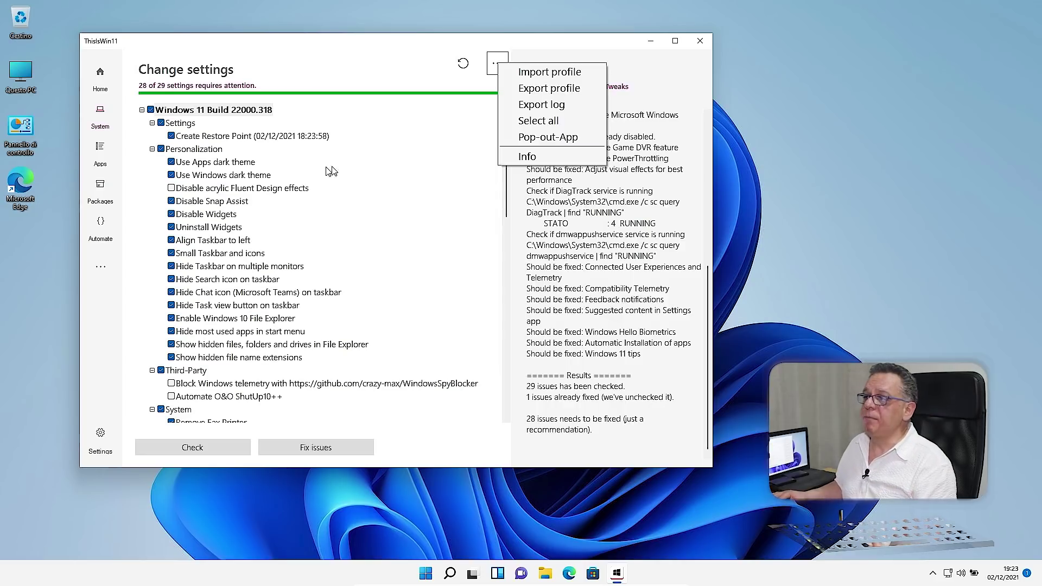
{"action": "left_click", "coordinate": [538, 89]}
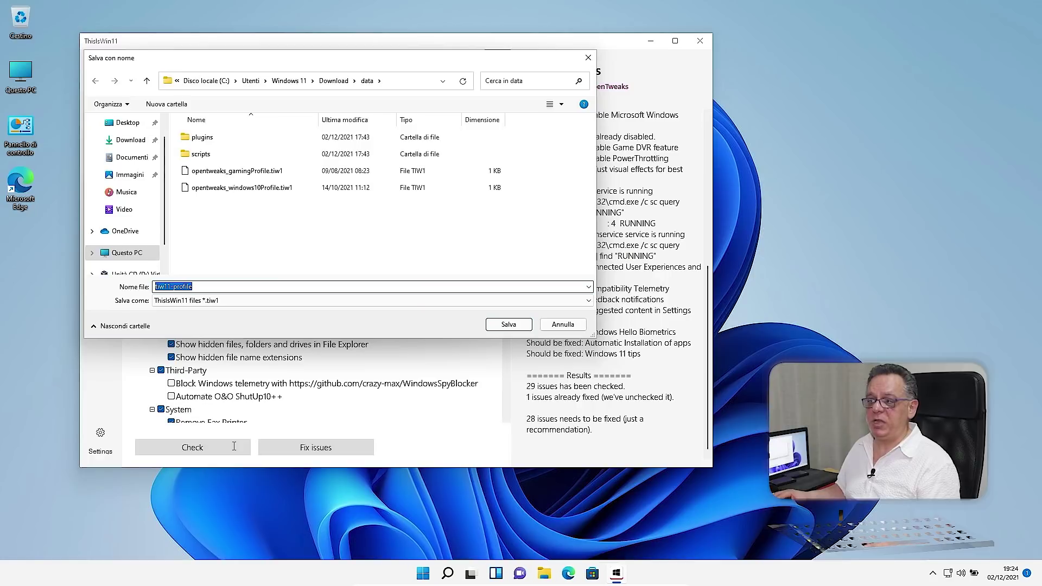
{"action": "left_click", "coordinate": [551, 322]}
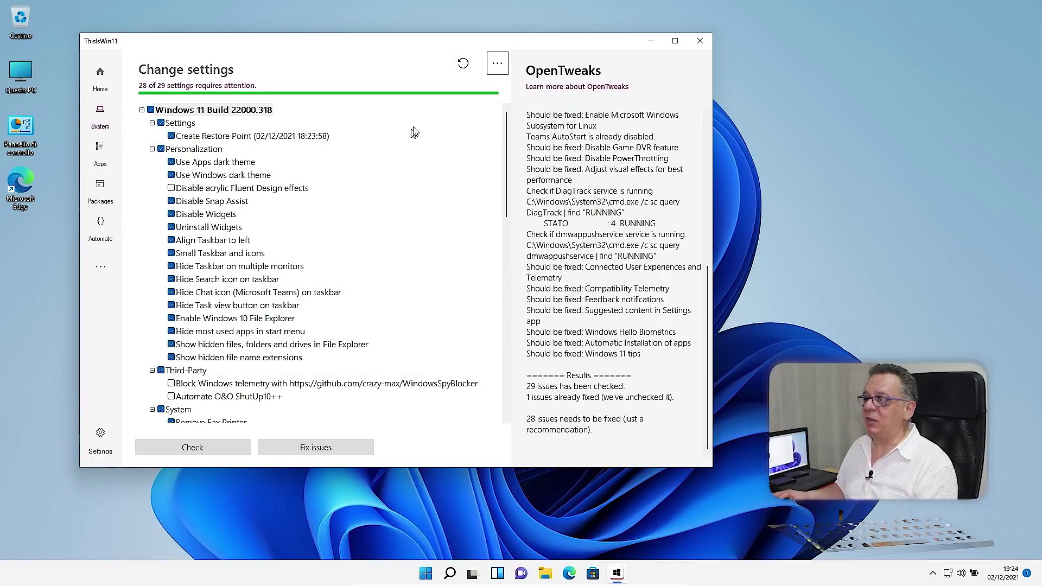
{"action": "left_click", "coordinate": [498, 65]}
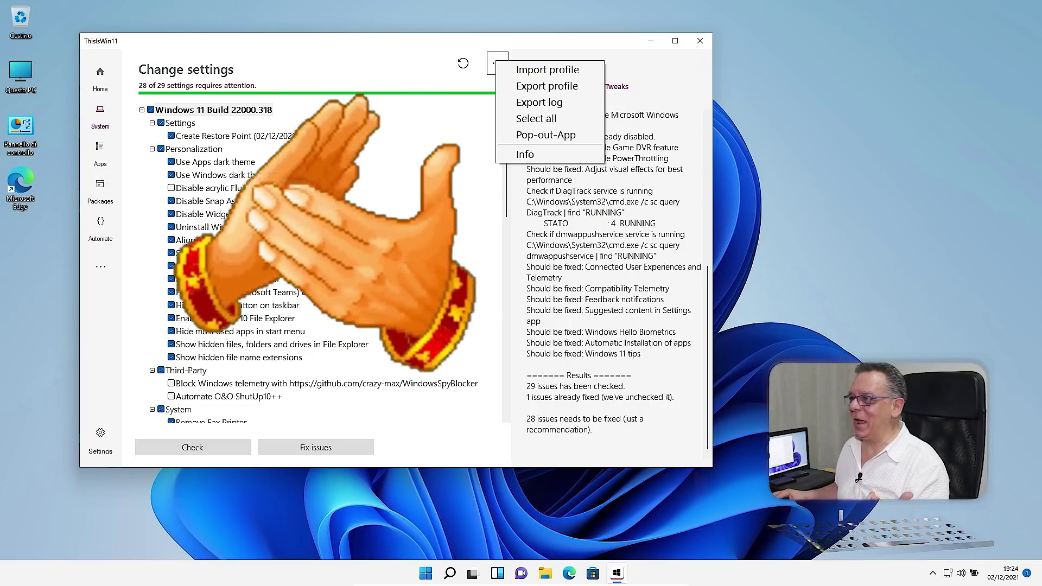
{"action": "left_click", "coordinate": [381, 142]}
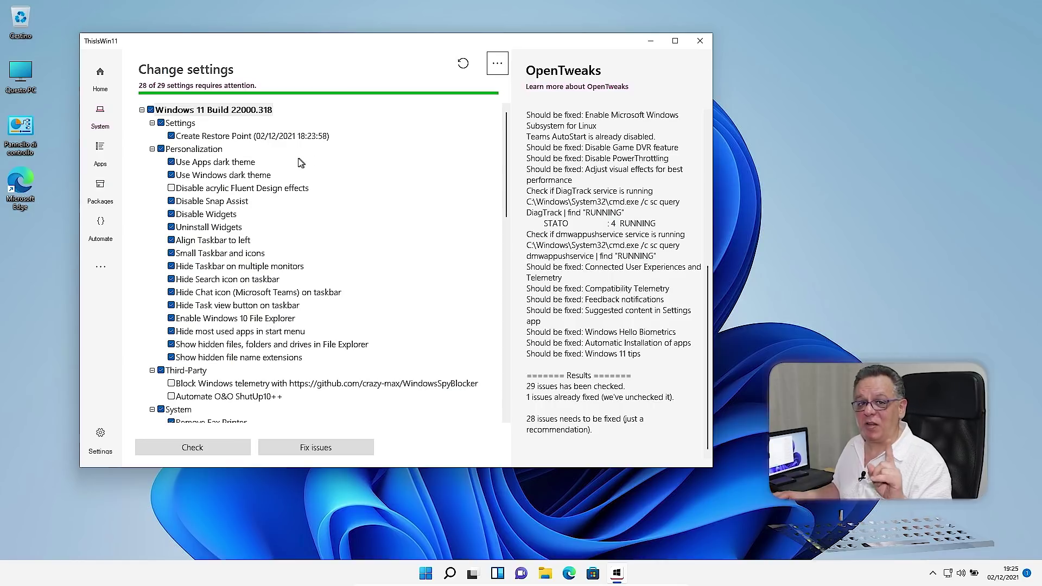
- Open the Apps page and look through the list of installed apps
{"action": "left_click", "coordinate": [100, 151]}
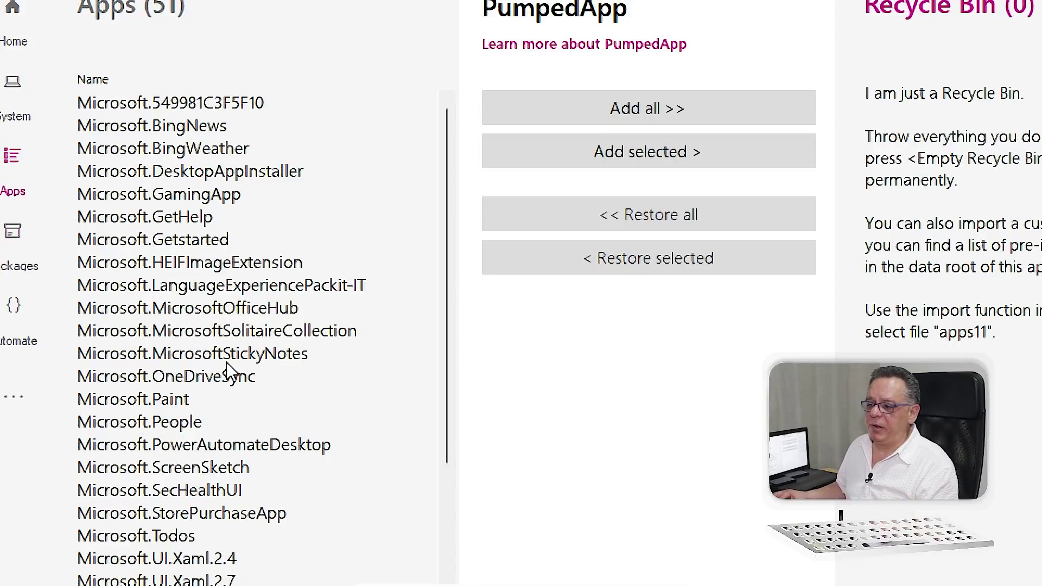
{"action": "scroll", "coordinate": [263, 433], "scroll_direction": "down", "scroll_amount": 3}
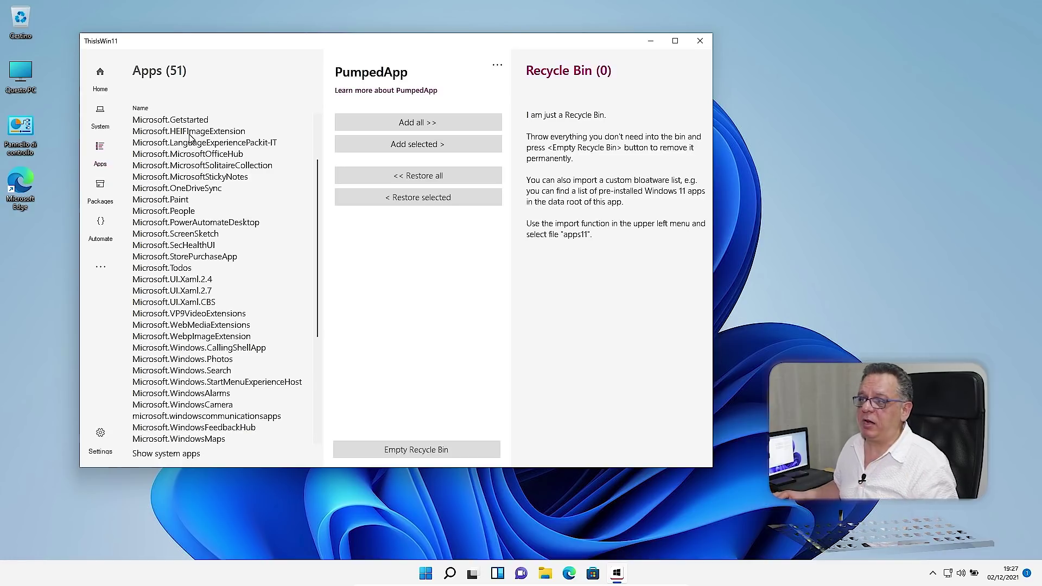
{"action": "scroll", "coordinate": [212, 178], "scroll_direction": "up", "scroll_amount": 3}
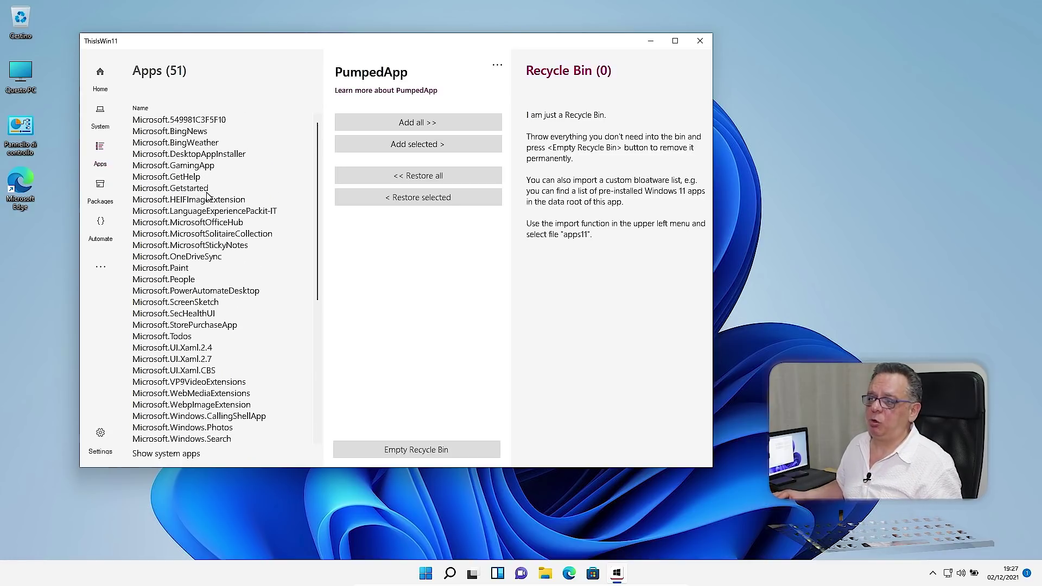
- Try adding Microsoft.BingNews to PumpedApp's Recycle Bin, and restore it to the app list
{"action": "left_click", "coordinate": [181, 135]}
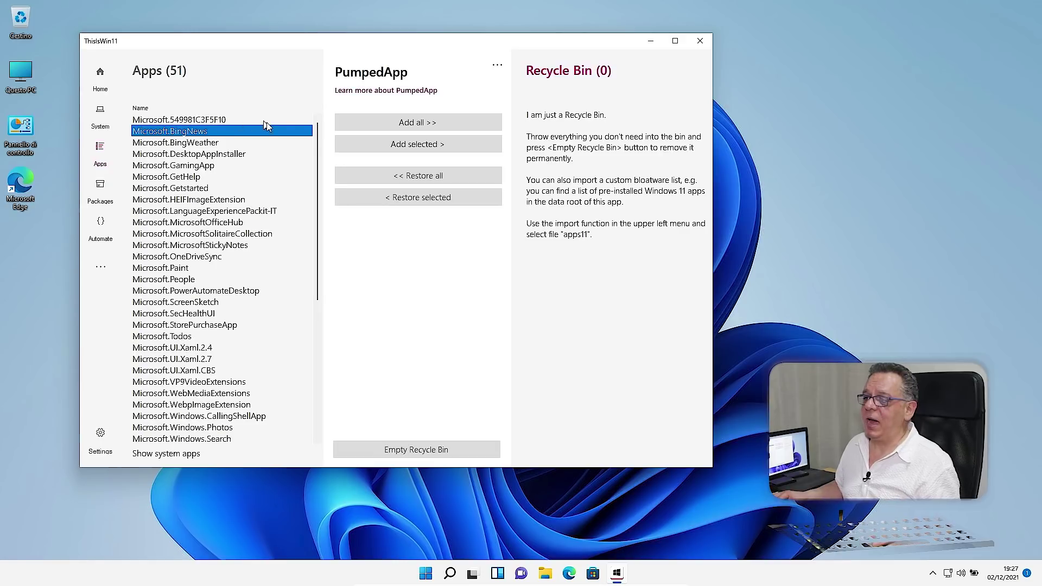
{"action": "left_click", "coordinate": [417, 146]}
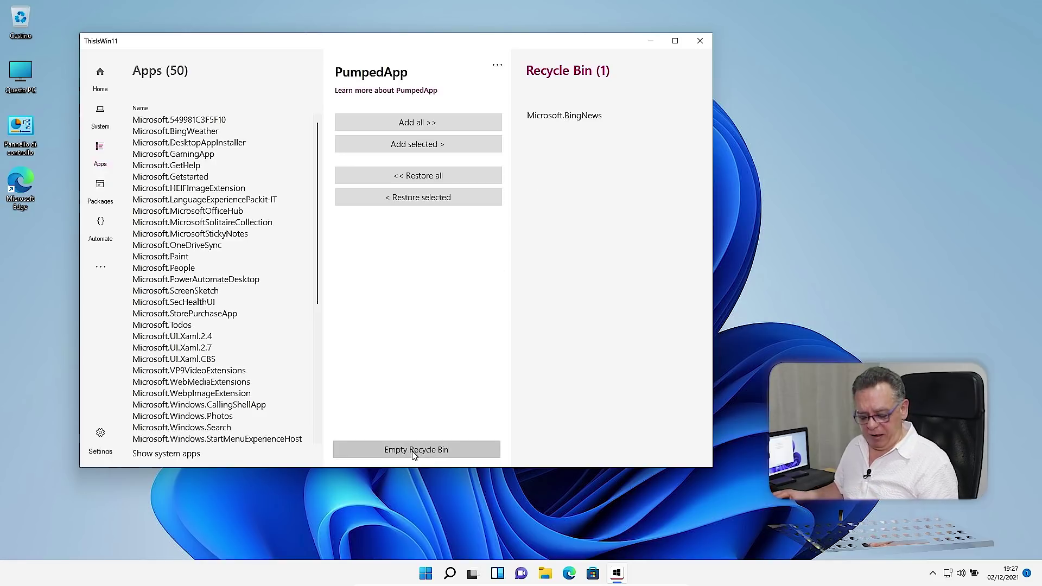
{"action": "key", "text": "super+plus"}
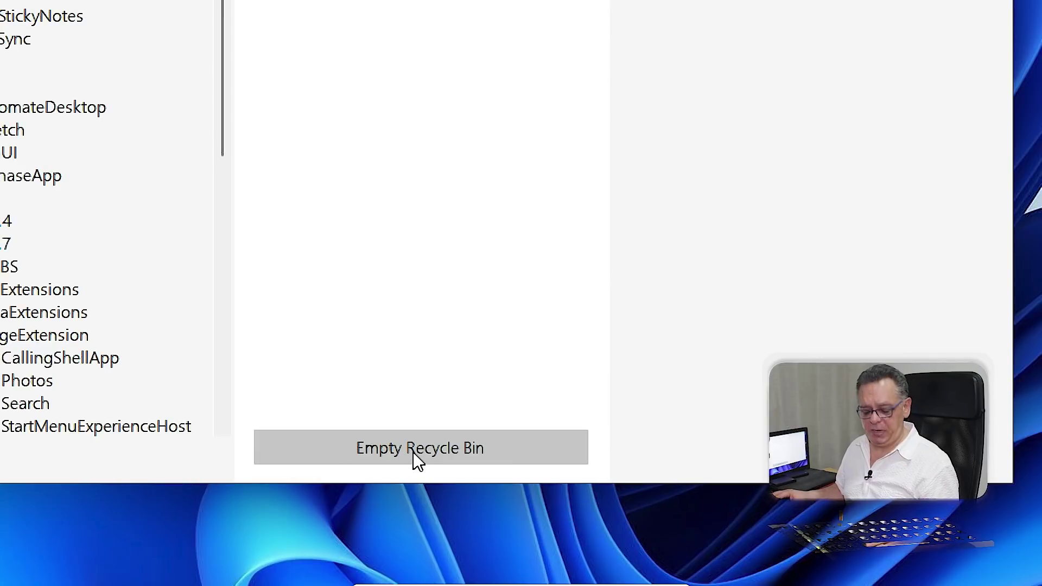
{"action": "key", "text": "super+Escape"}
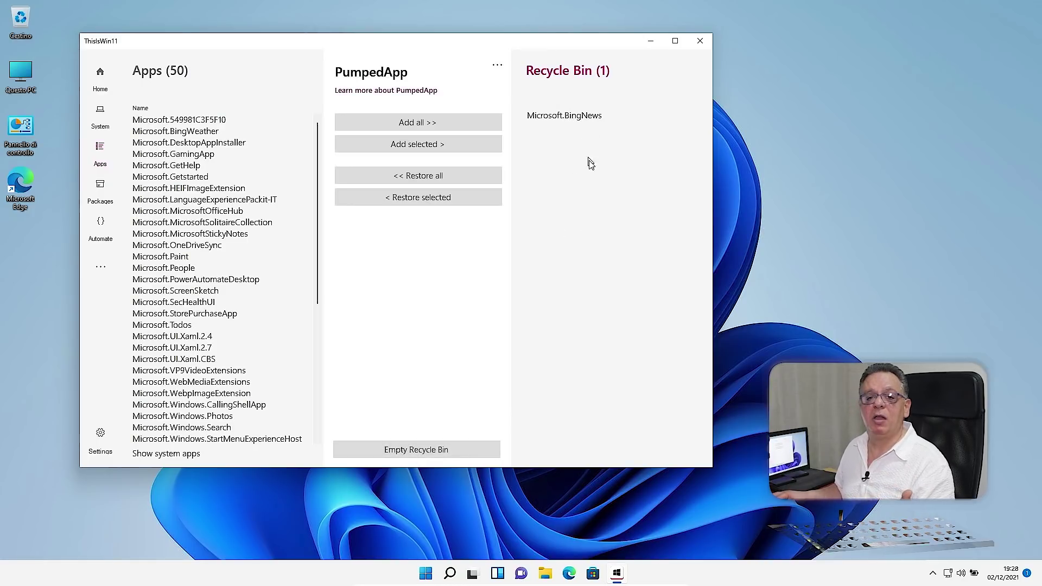
{"action": "left_click", "coordinate": [560, 120]}
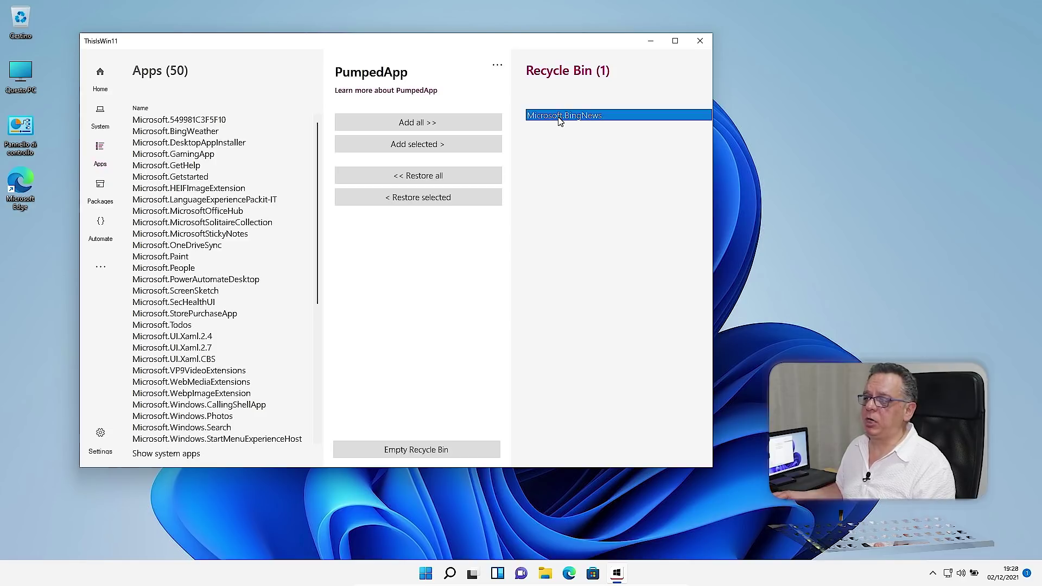
{"action": "left_click", "coordinate": [416, 198]}
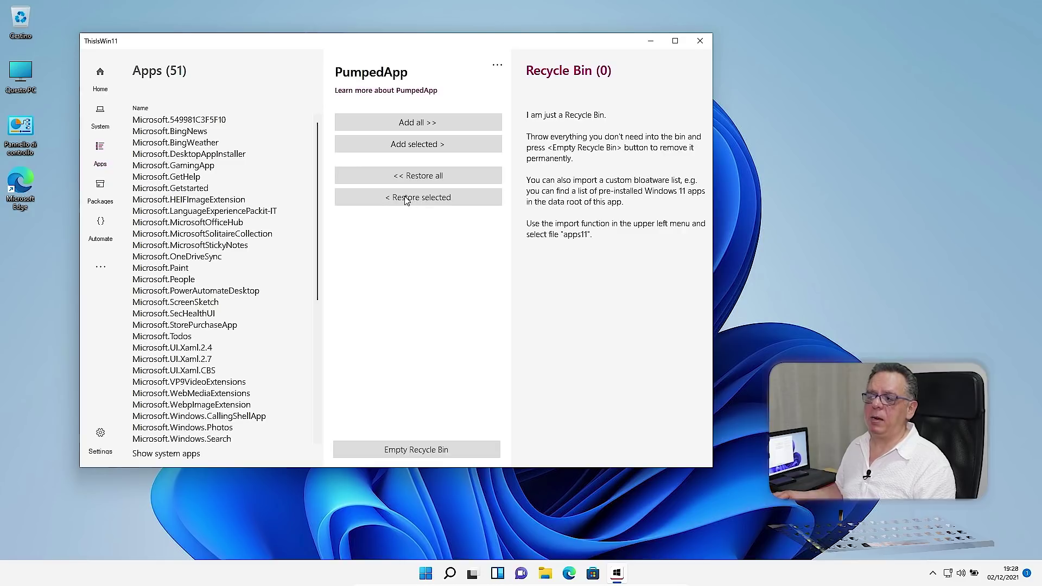
- Try adding all listed apps to the Recycle Bin, and restore them all
{"action": "left_click", "coordinate": [417, 124]}
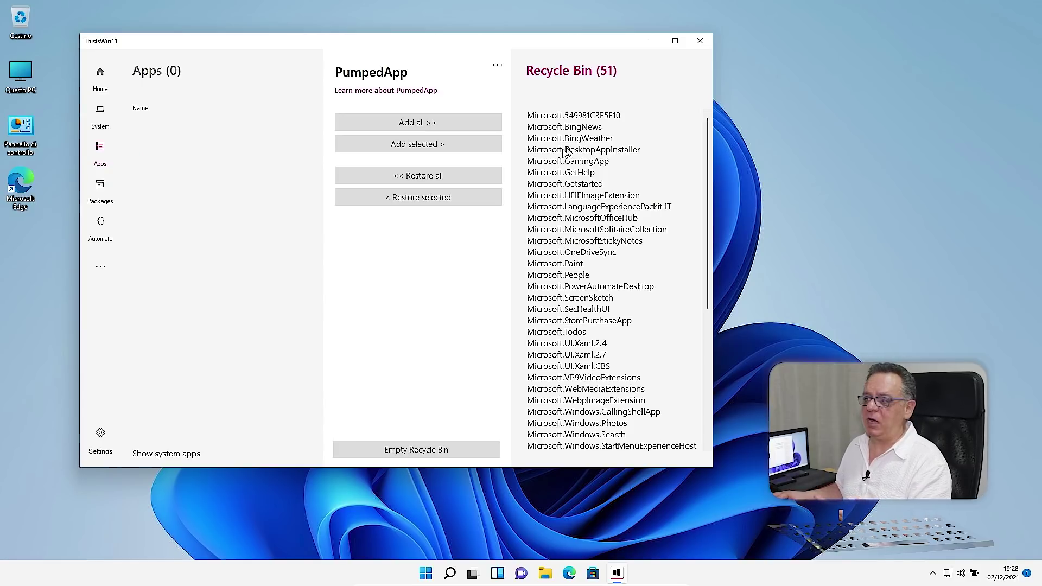
{"action": "left_click", "coordinate": [422, 177]}
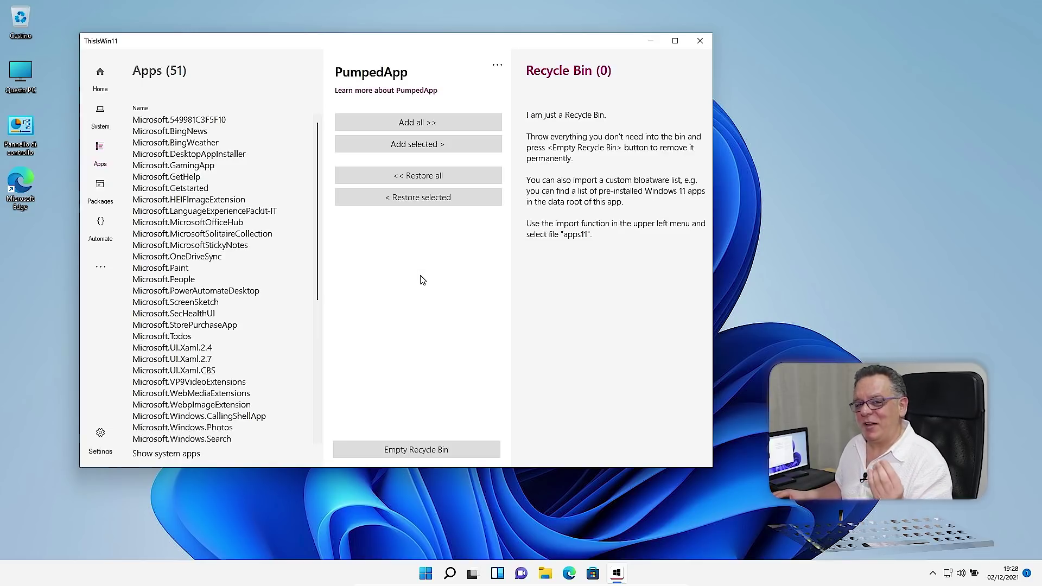
- Import the bloatware list apps11 into the Recycle Bin and look through the imported entries
{"action": "left_click", "coordinate": [497, 69]}
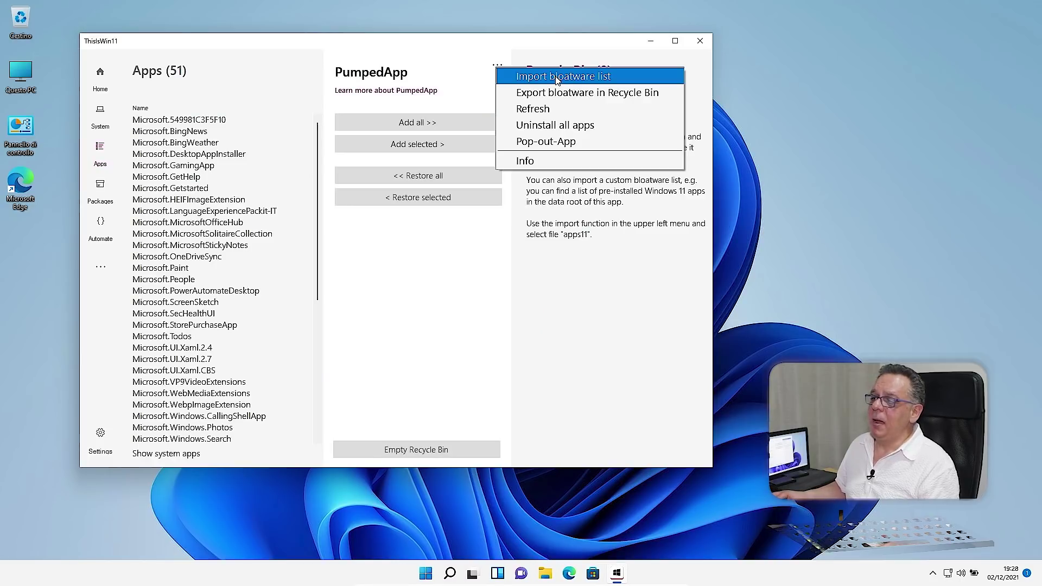
{"action": "left_click", "coordinate": [557, 80]}
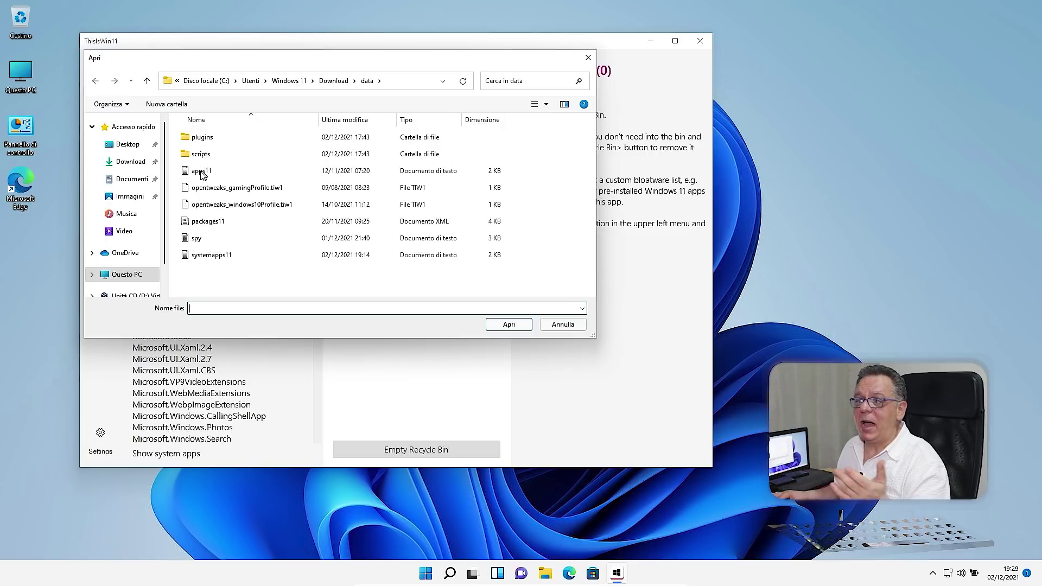
{"action": "double_click", "coordinate": [202, 172]}
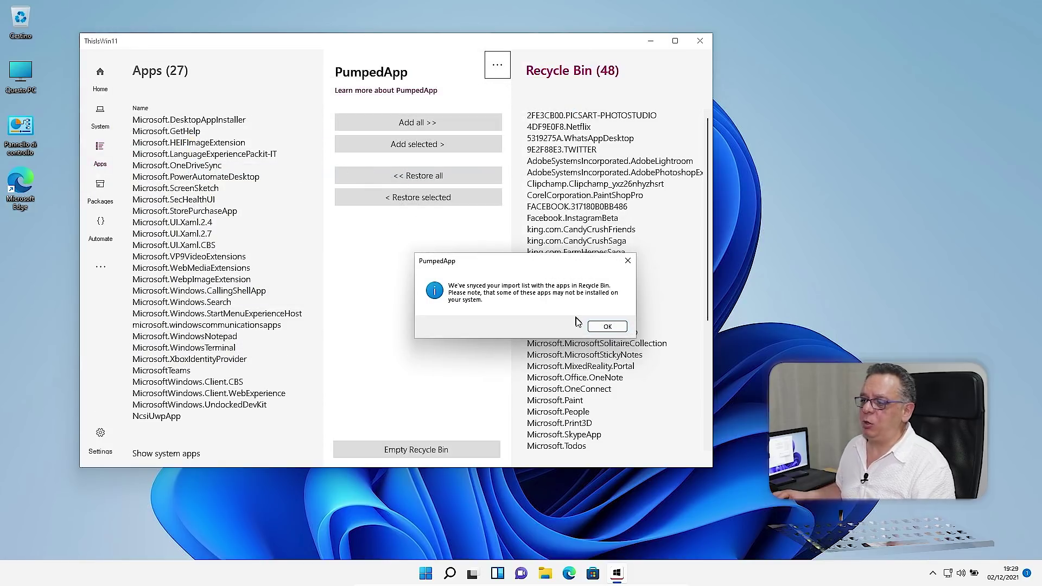
{"action": "left_click", "coordinate": [607, 326]}
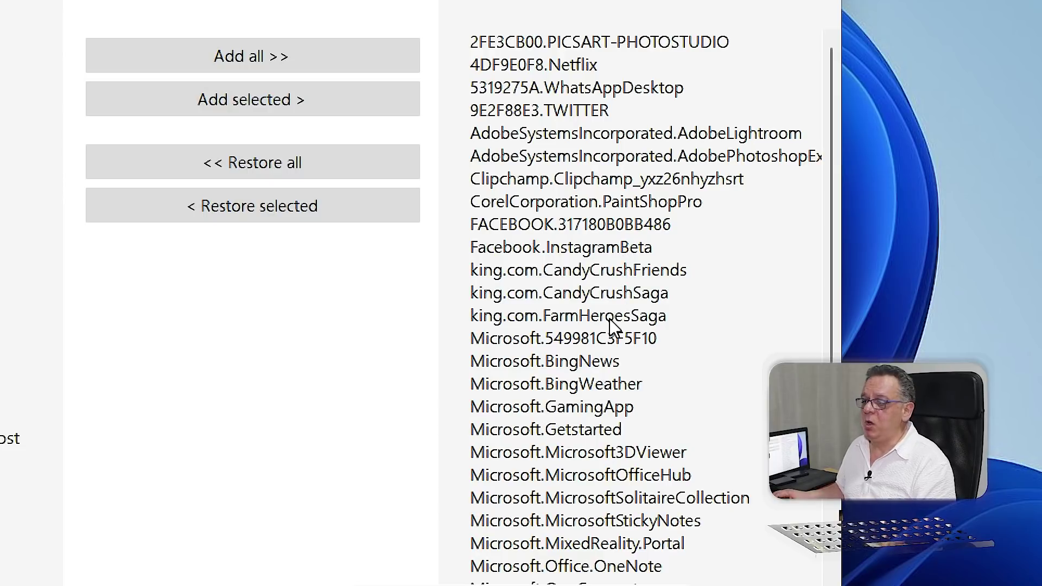
{"action": "scroll", "coordinate": [610, 326], "scroll_direction": "down", "scroll_amount": 4}
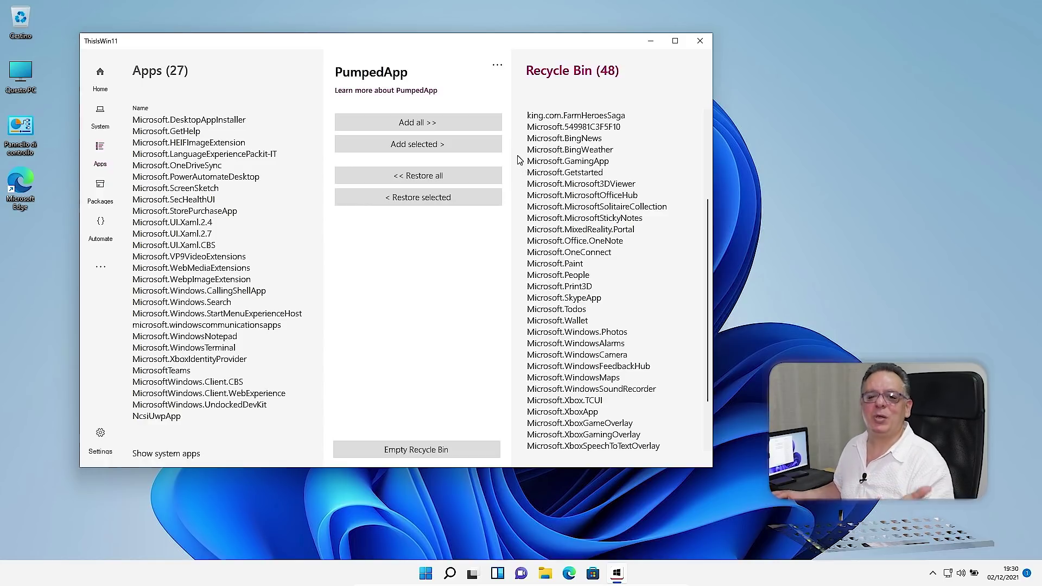
- Refresh PumpedApp to discard the imported bloatware list, and review its remaining options
{"action": "left_click", "coordinate": [504, 66]}
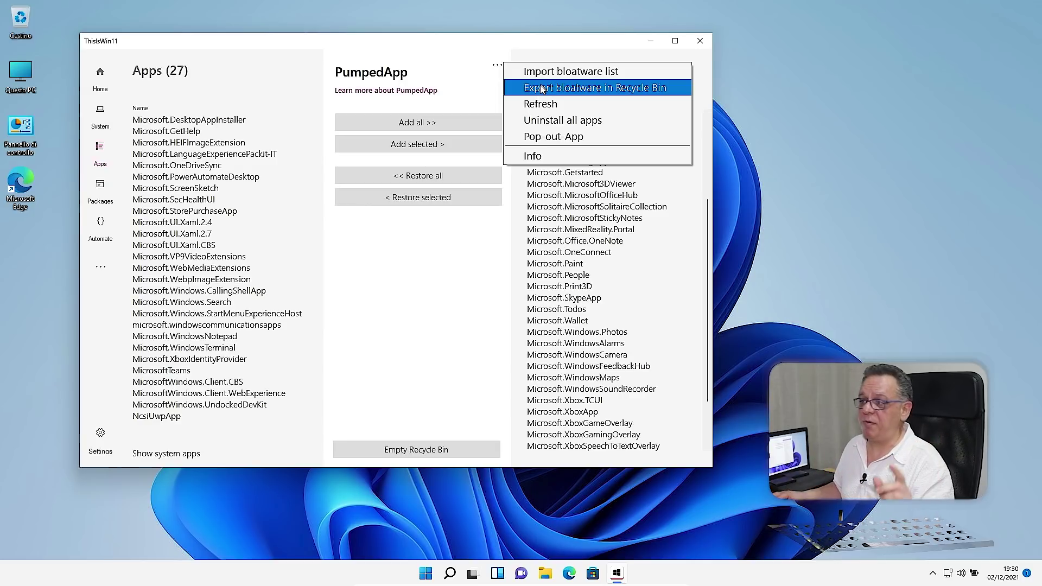
{"action": "left_click", "coordinate": [541, 104]}
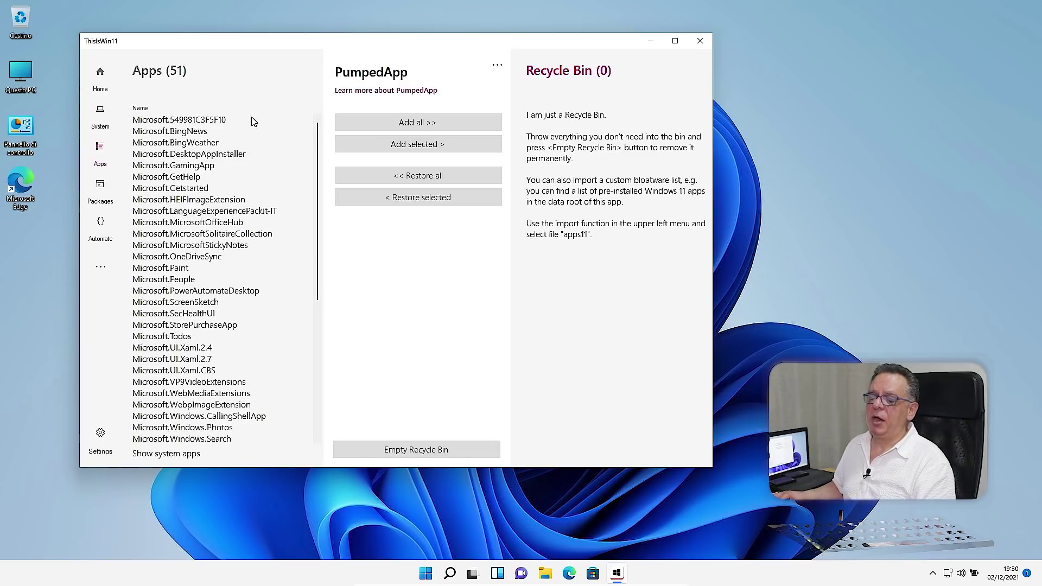
{"action": "left_click", "coordinate": [498, 68]}
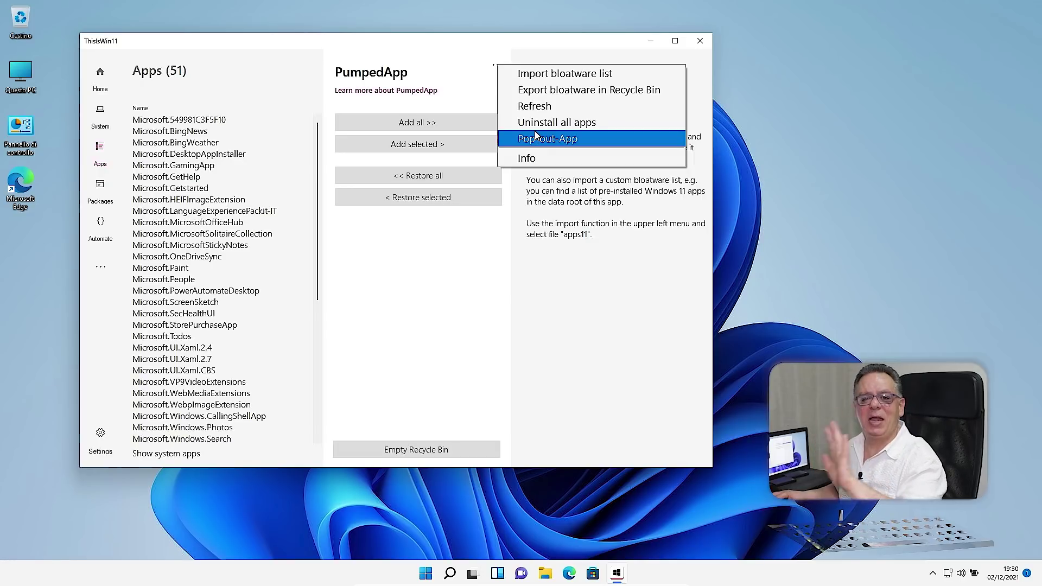
{"action": "left_click", "coordinate": [457, 282]}
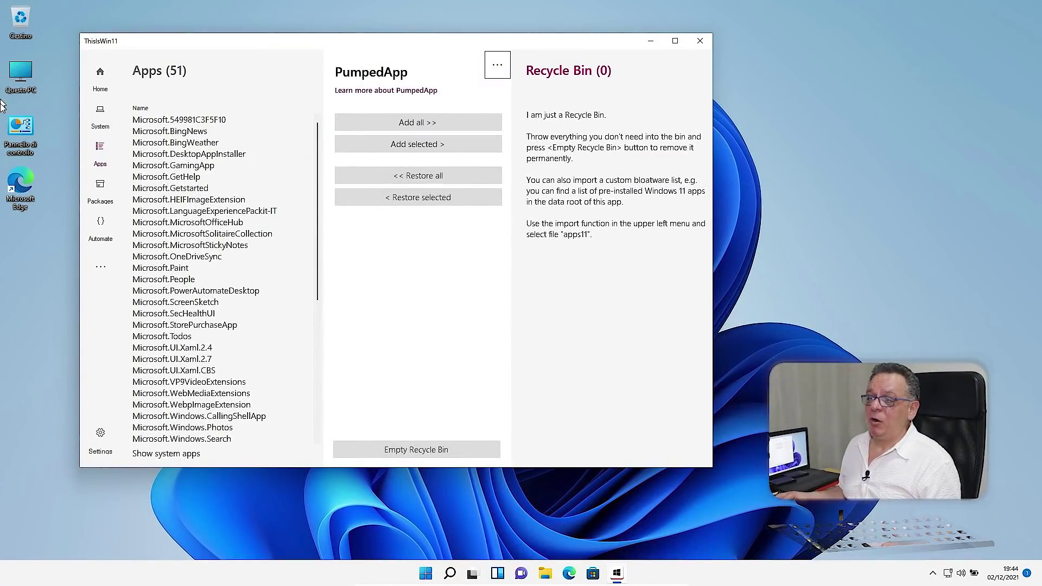
- Try moving only Microsoft.BingNews into the Recycle Bin, and return it to the app list
{"action": "left_click", "coordinate": [182, 133]}
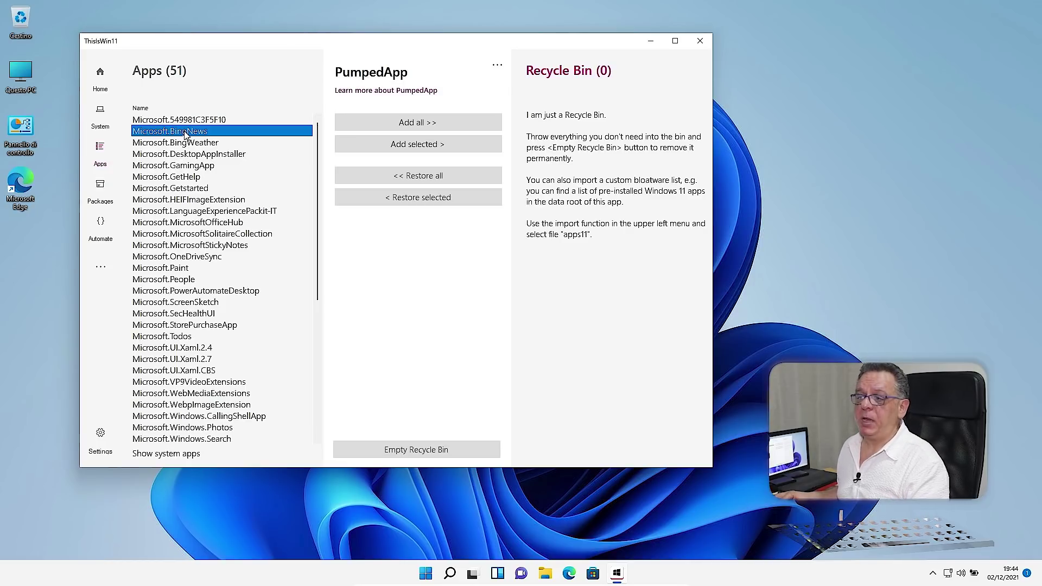
{"action": "left_click", "coordinate": [410, 146]}
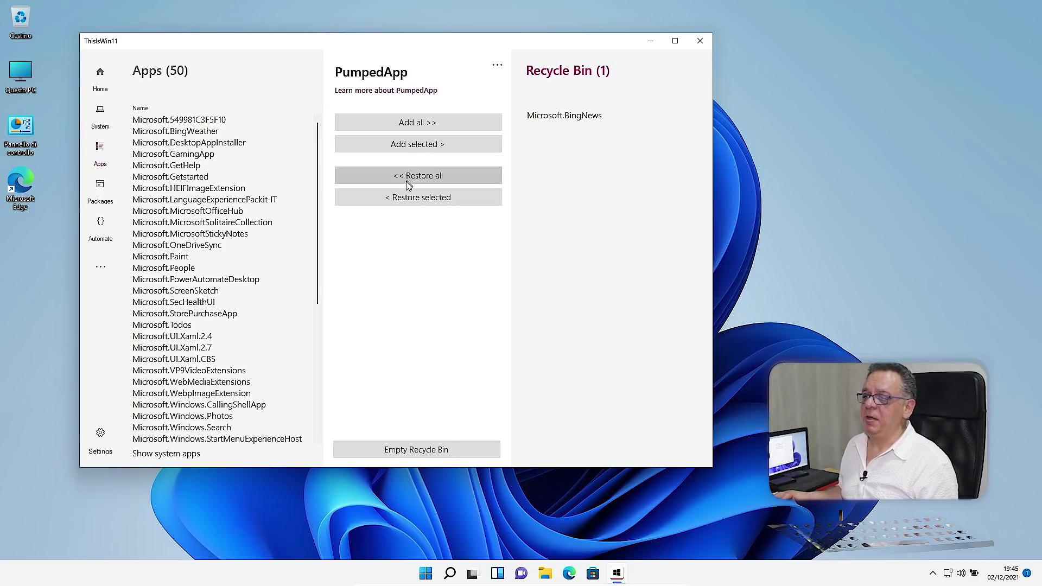
{"action": "left_click", "coordinate": [407, 202]}
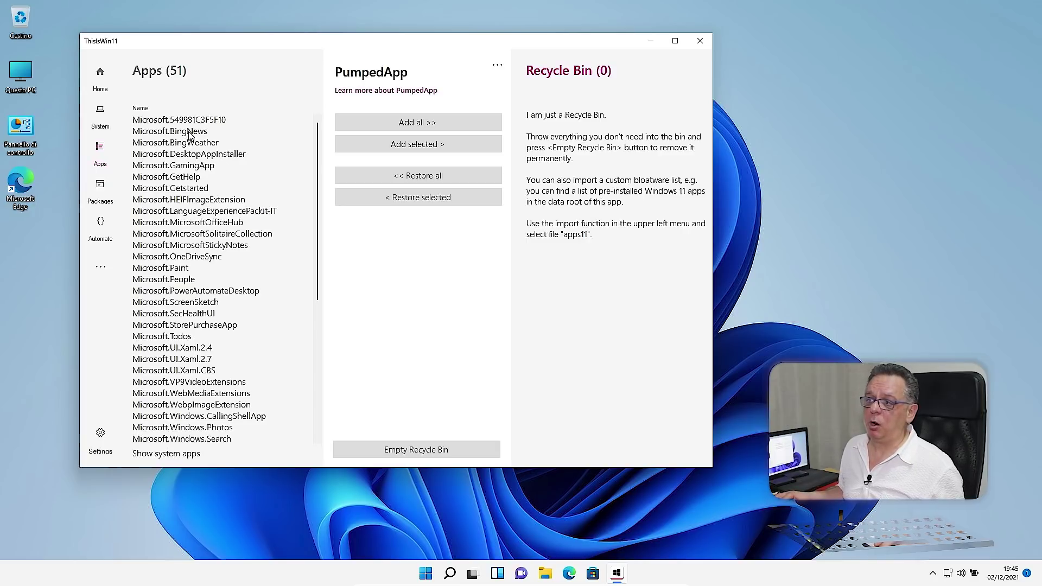
- Try selecting Microsoft.BingNews, Microsoft.BingWeather, Microsoft.OneDriveSync and Microsoft.UI.Xaml.CBS together, and restore all apps to the list
{"action": "left_click", "coordinate": [189, 135]}
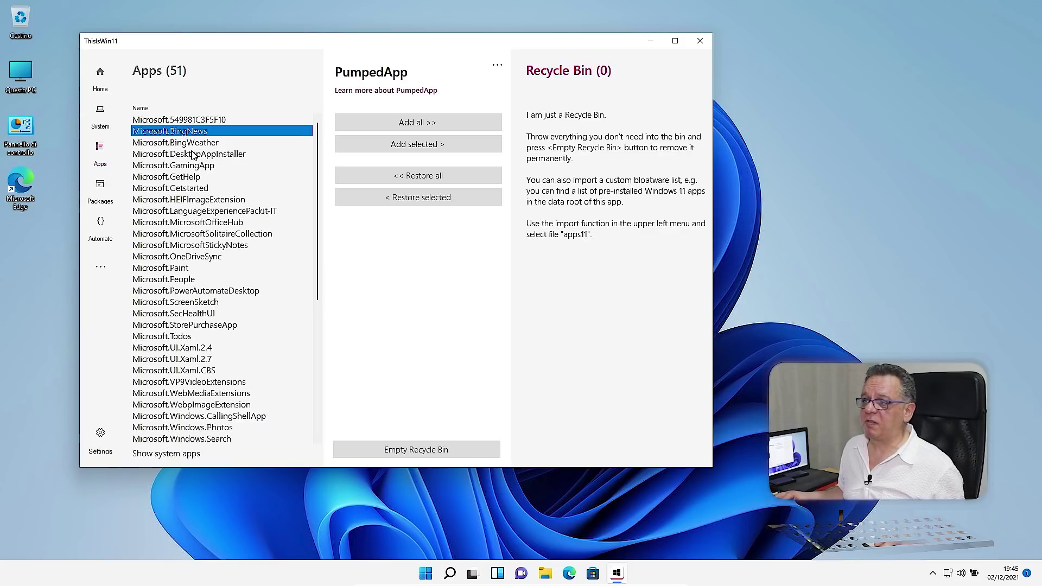
{"action": "left_click", "coordinate": [191, 144], "text": "ctrl"}
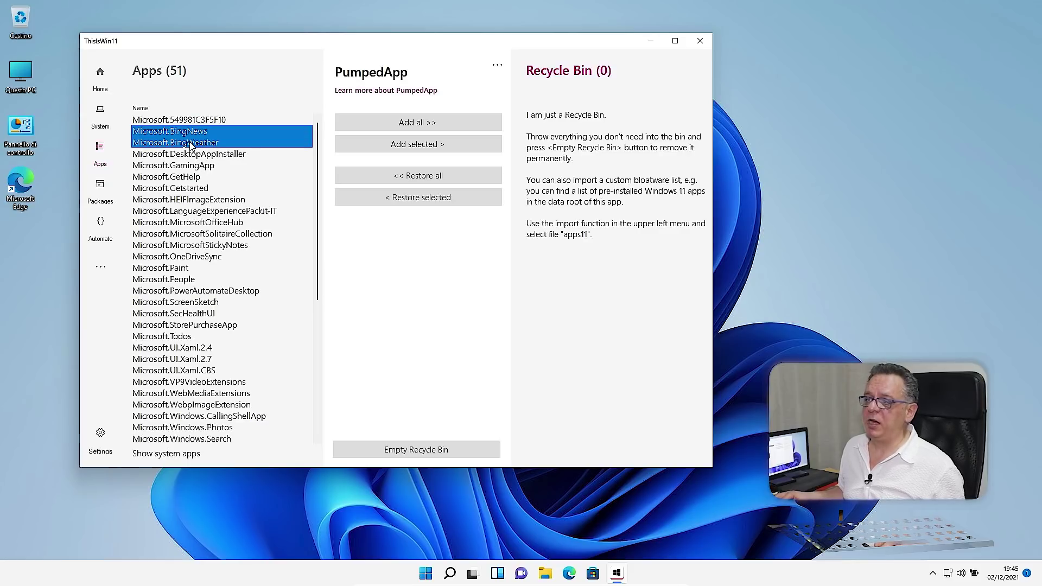
{"action": "left_click", "coordinate": [192, 258], "text": "ctrl"}
{"action": "left_click", "coordinate": [196, 373], "text": "ctrl"}
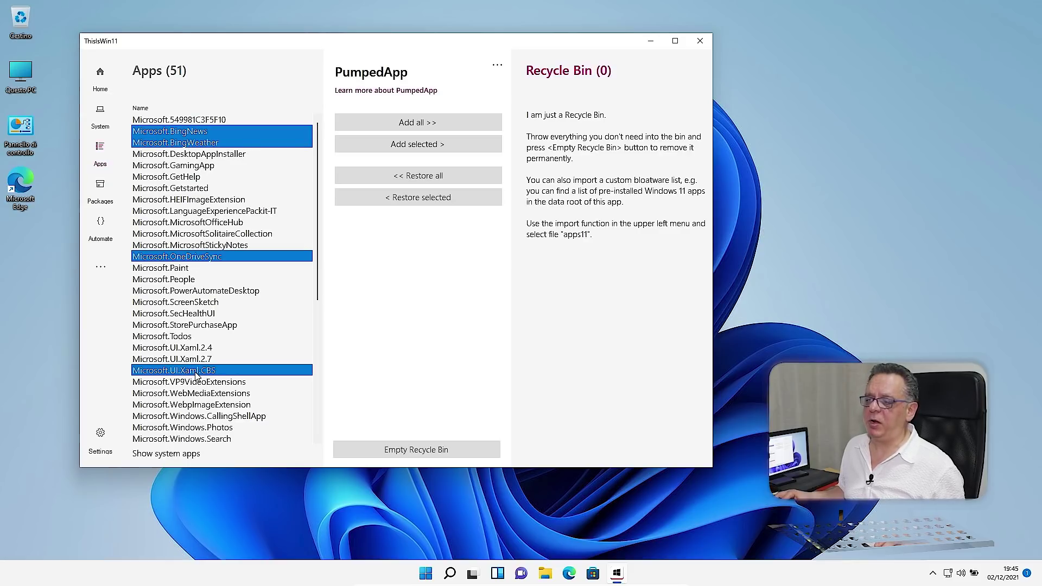
{"action": "left_click", "coordinate": [356, 179]}
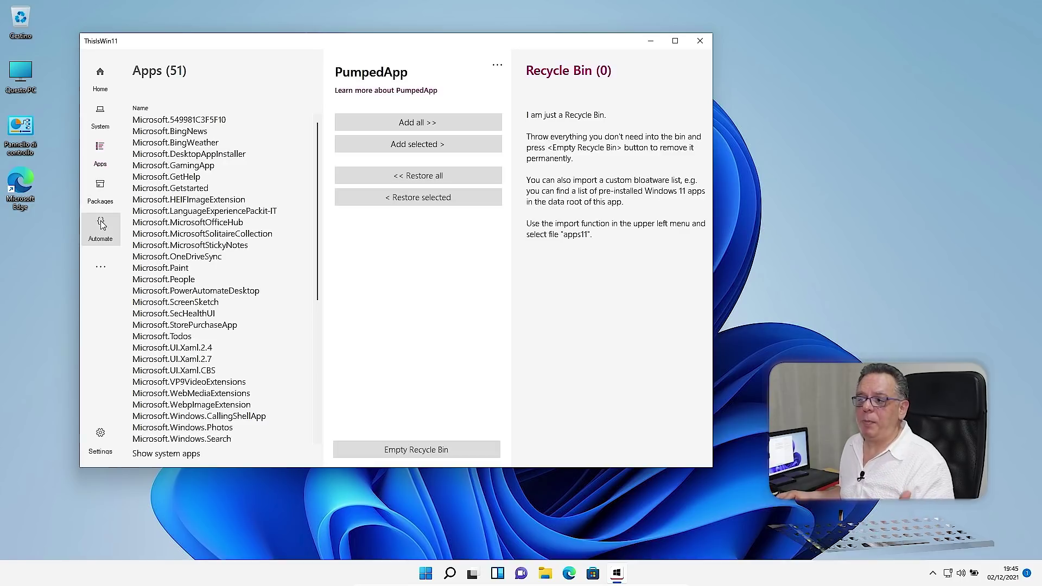
- Open the install packages list and select 7zip.7zip from the Essentials category
{"action": "left_click", "coordinate": [103, 191]}
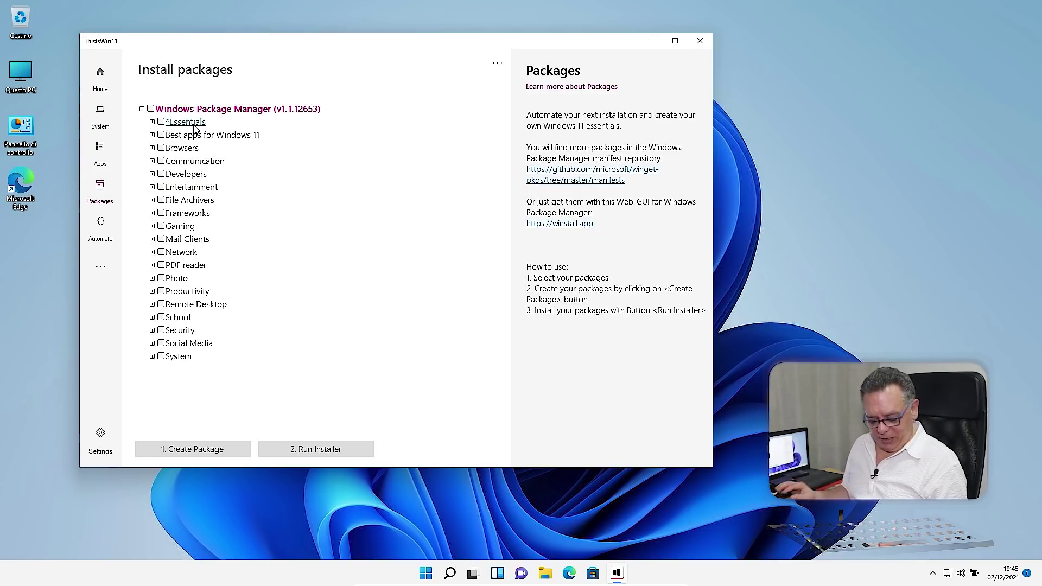
{"action": "key", "text": "super+plus"}
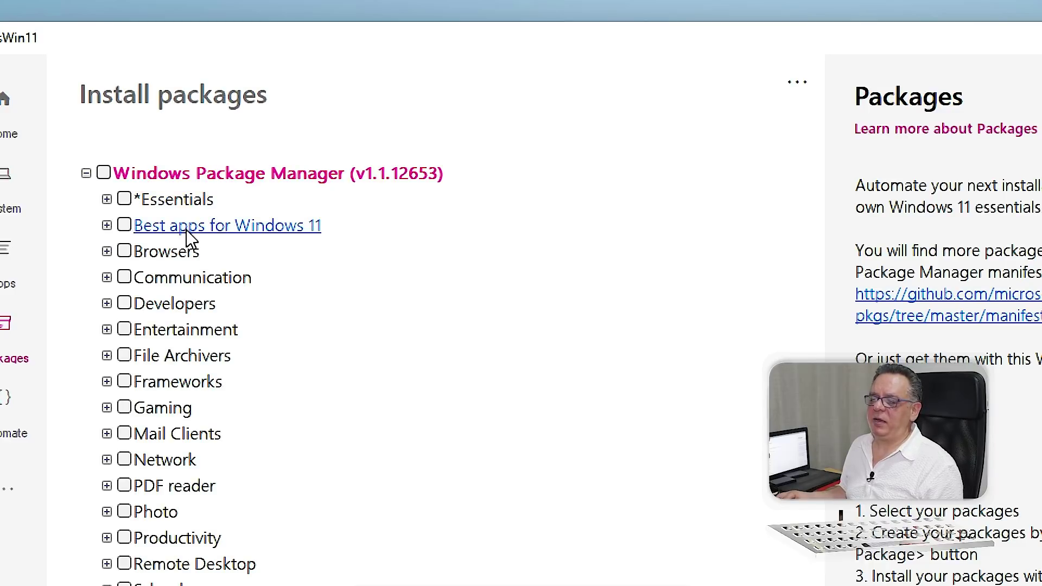
{"action": "left_click", "coordinate": [107, 200]}
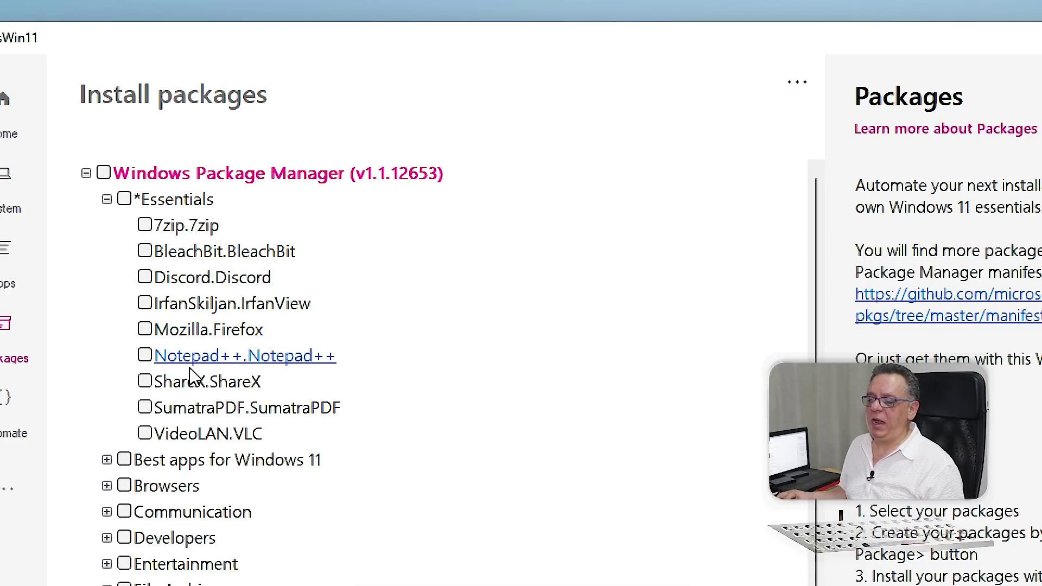
{"action": "left_click", "coordinate": [144, 227]}
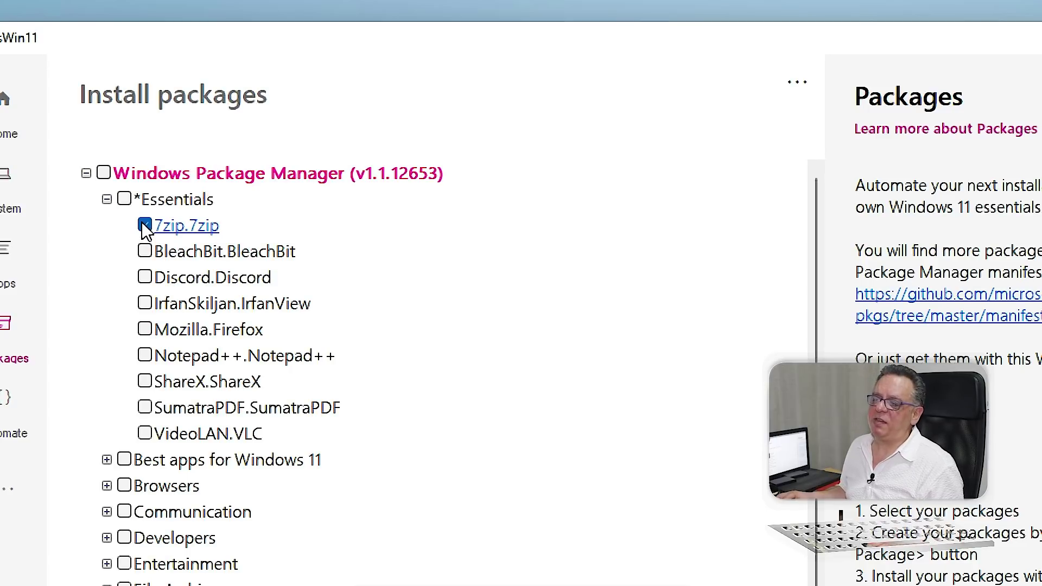
- Select TranslucentTB.TranslucentTB from Best apps for Windows 11, plus Google.Chrome and Opera.Opera from Browsers
{"action": "scroll", "coordinate": [140, 276], "scroll_direction": "down", "scroll_amount": 2}
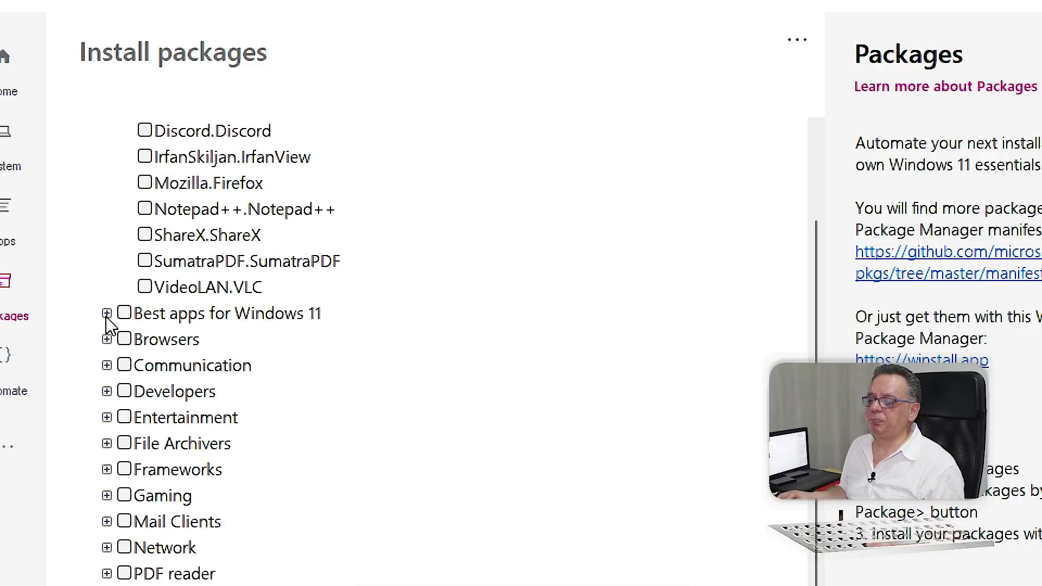
{"action": "left_click", "coordinate": [107, 315]}
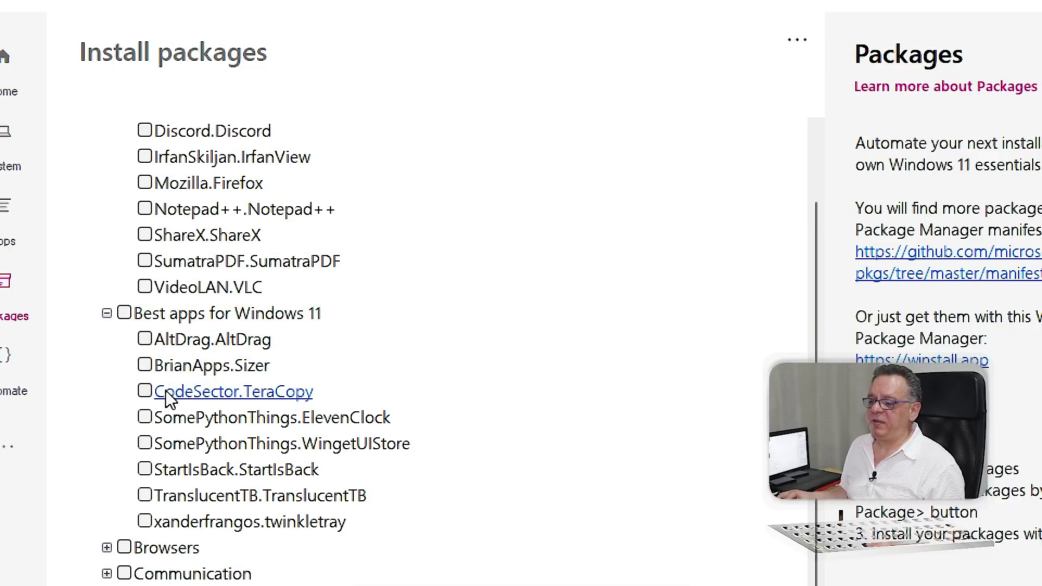
{"action": "left_click", "coordinate": [145, 495]}
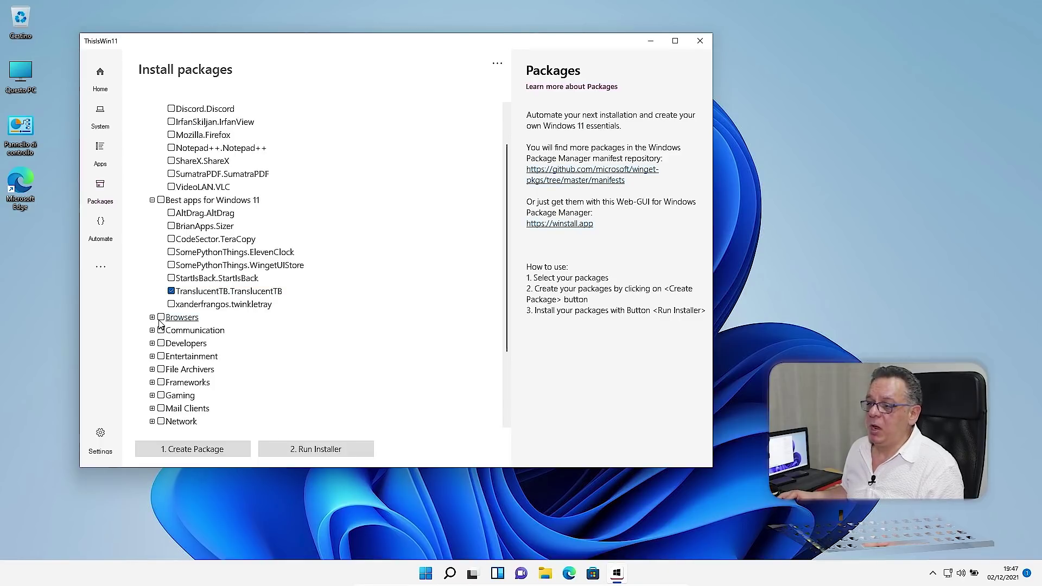
{"action": "left_click", "coordinate": [153, 317]}
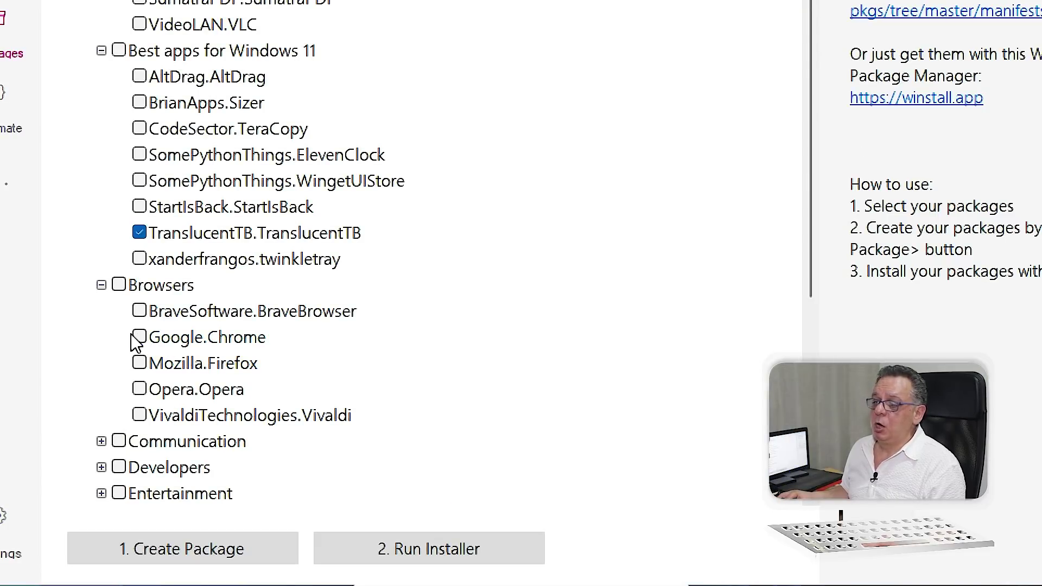
{"action": "left_click", "coordinate": [140, 338]}
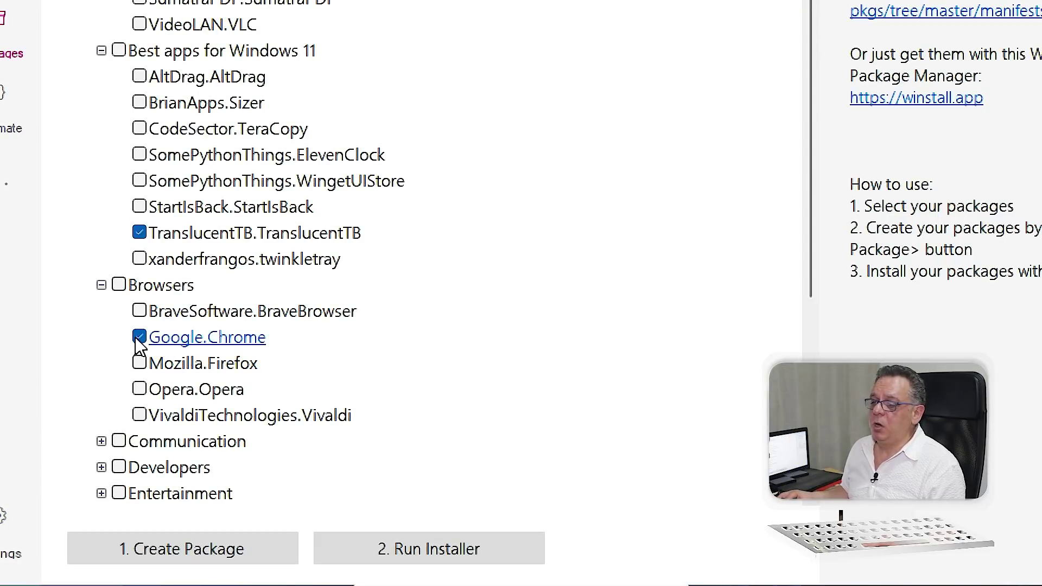
{"action": "left_click", "coordinate": [140, 390]}
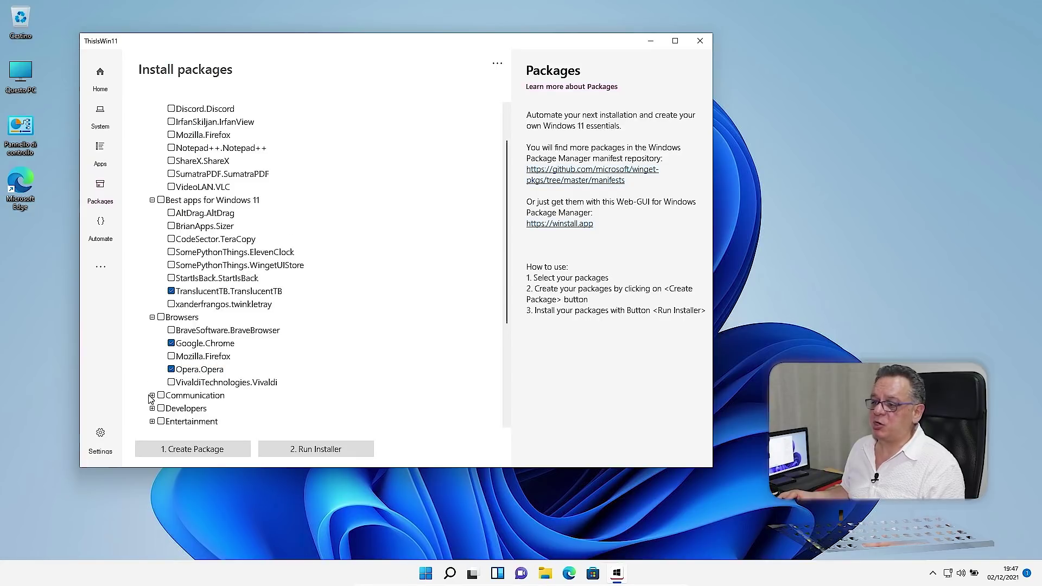
- Expand the Communication, Developers and Entertainment categories and select VideoLAN.VLC from Entertainment
{"action": "left_click", "coordinate": [152, 395]}
{"action": "scroll", "coordinate": [207, 374], "scroll_direction": "down", "scroll_amount": 5}
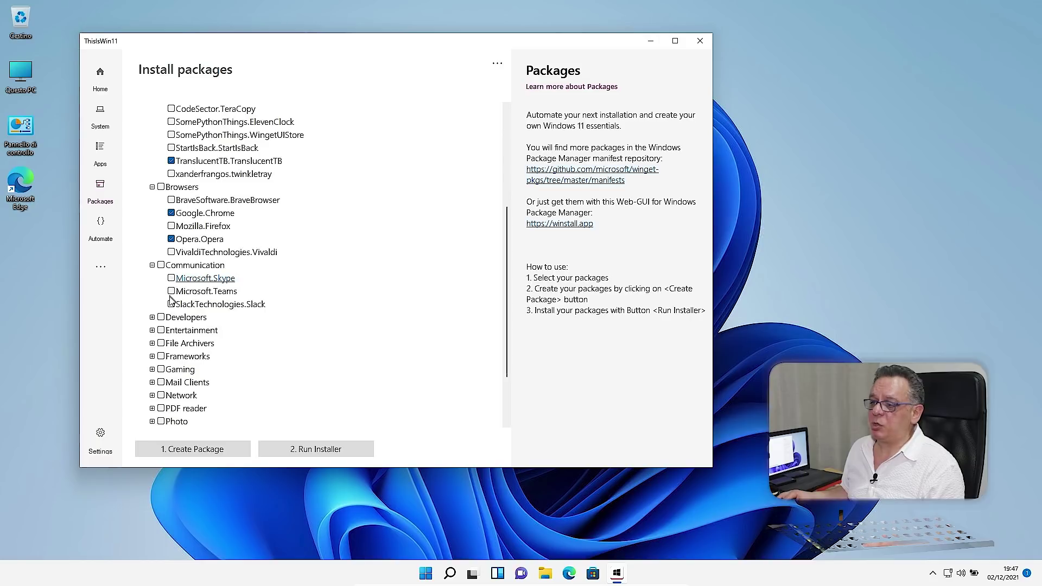
{"action": "left_click", "coordinate": [152, 317]}
{"action": "scroll", "coordinate": [196, 380], "scroll_direction": "down", "scroll_amount": 2}
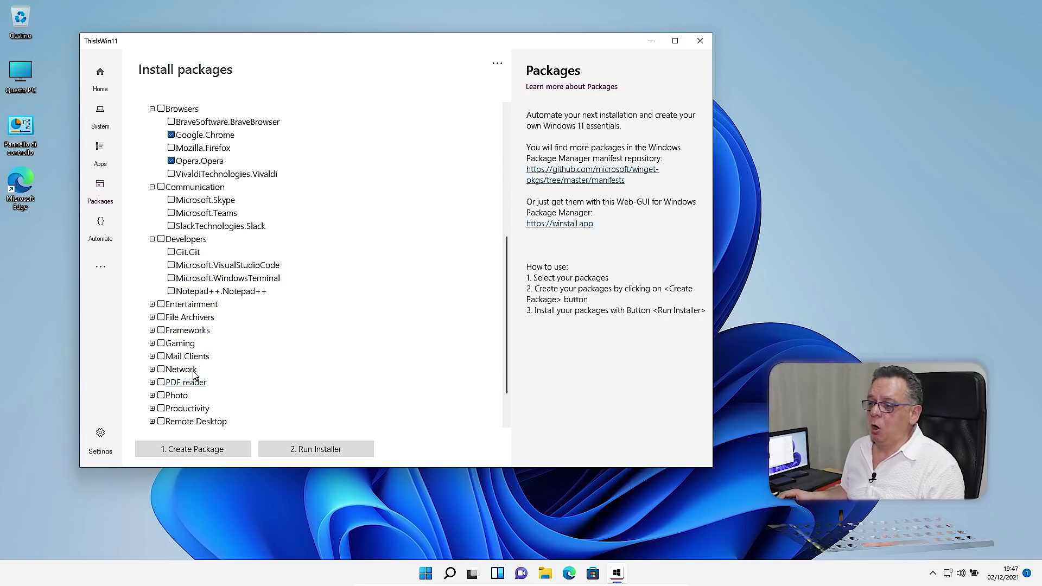
{"action": "left_click", "coordinate": [153, 305]}
{"action": "left_click", "coordinate": [153, 304]}
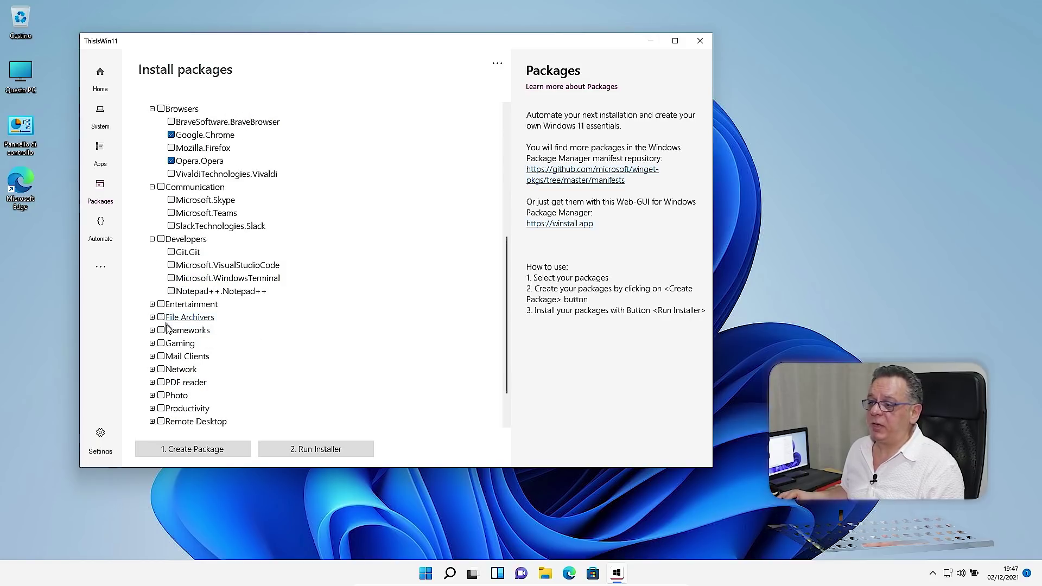
{"action": "left_click", "coordinate": [153, 305]}
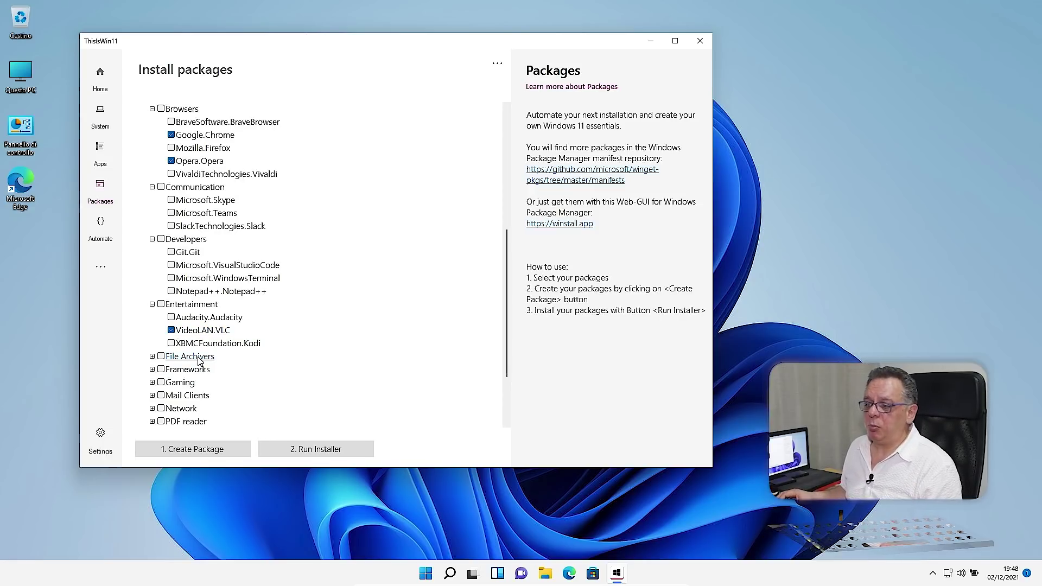
- Expand the Photo category and select GIMP.GIMP for installation
{"action": "scroll", "coordinate": [199, 360], "scroll_direction": "down", "scroll_amount": 1}
{"action": "scroll", "coordinate": [199, 360], "scroll_direction": "down", "scroll_amount": 1}
{"action": "scroll", "coordinate": [197, 359], "scroll_direction": "down", "scroll_amount": 1}
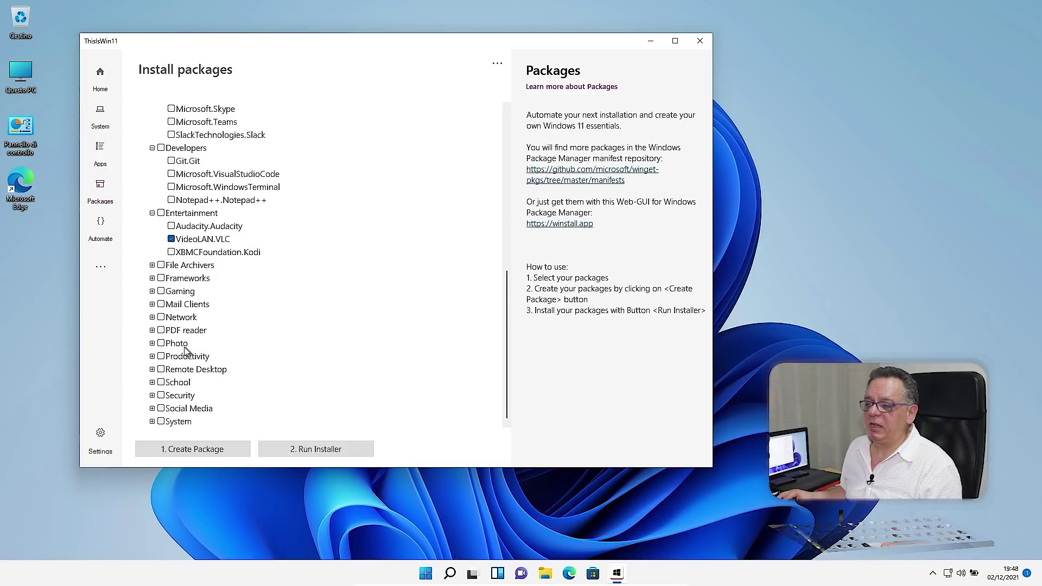
{"action": "left_click", "coordinate": [153, 344]}
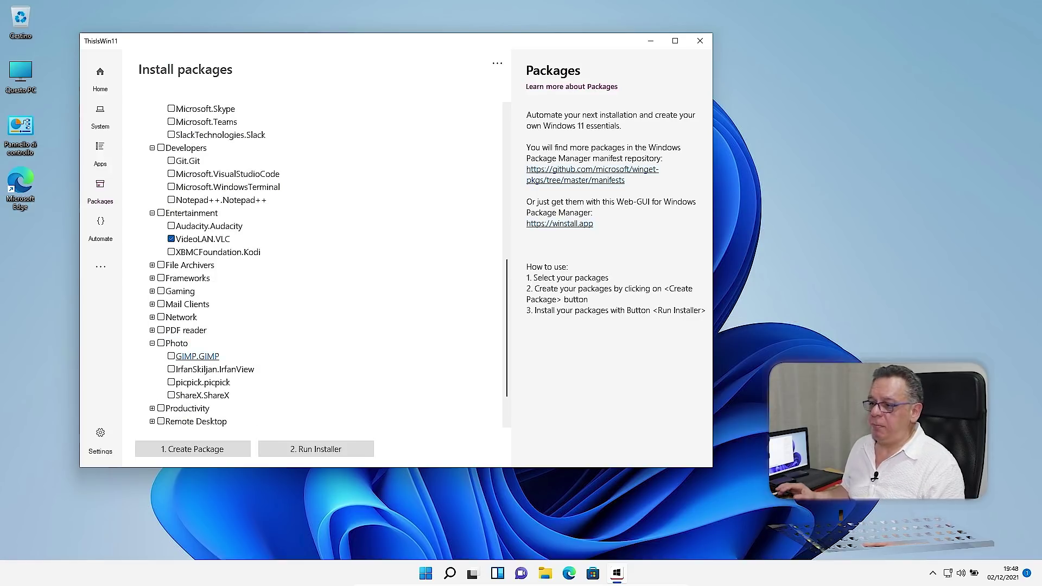
{"action": "key", "text": "super+plus"}
{"action": "left_click", "coordinate": [172, 358]}
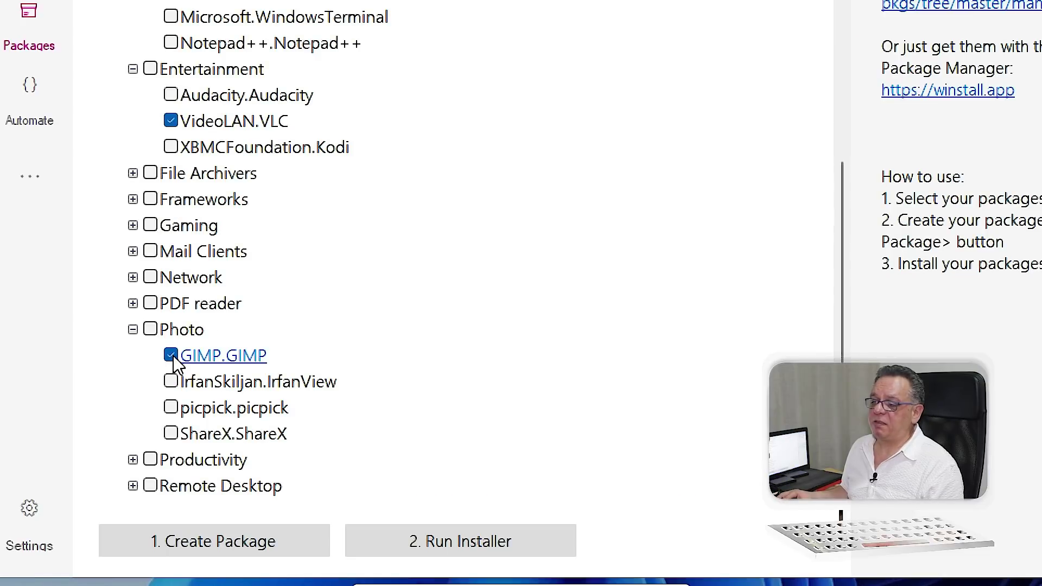
{"action": "key", "text": "super+Escape"}
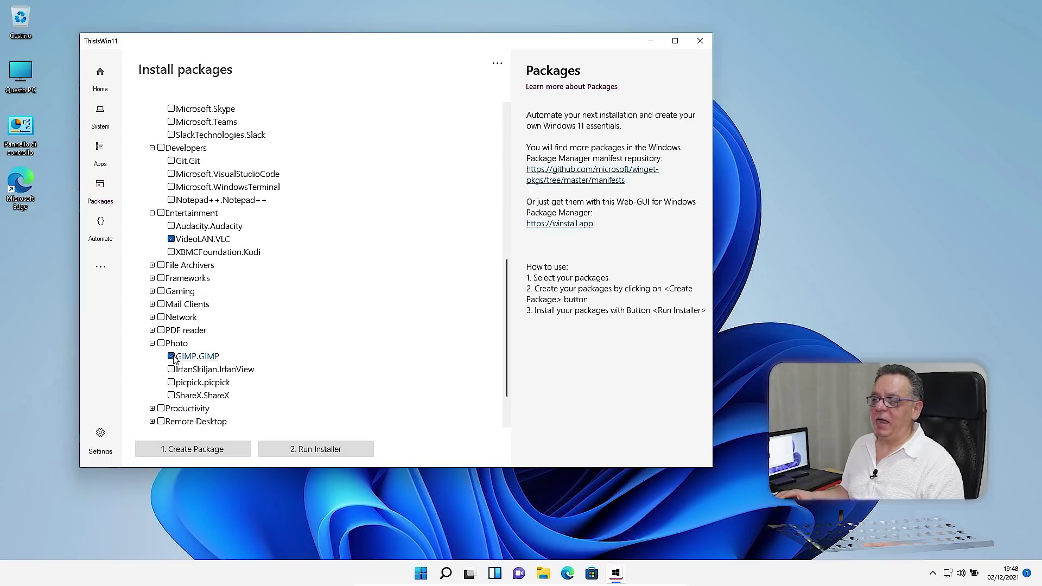
- Review the chosen apps and create the installation package from them
{"action": "scroll", "coordinate": [218, 210], "scroll_direction": "up", "scroll_amount": 3}
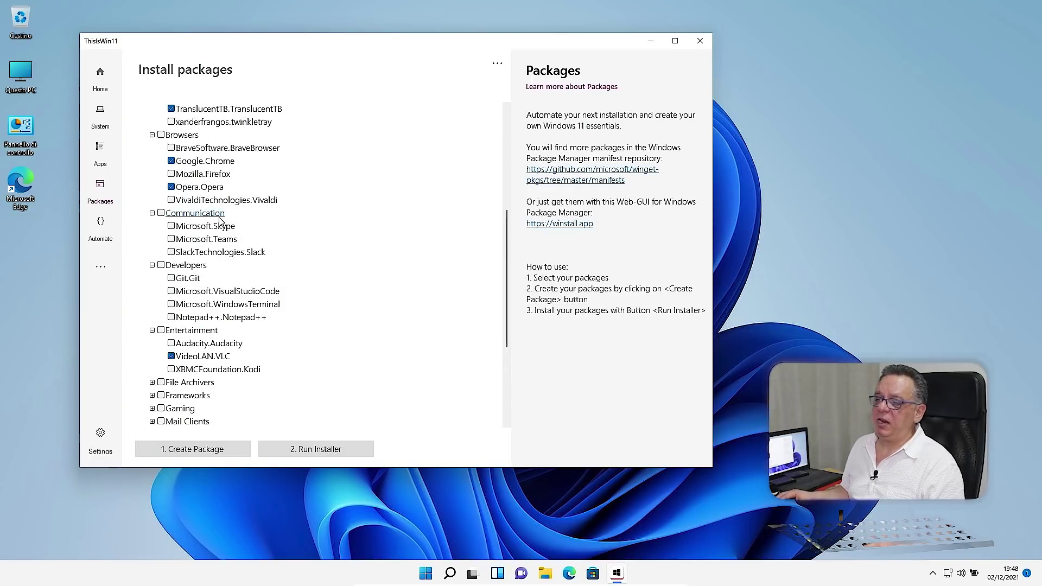
{"action": "scroll", "coordinate": [220, 222], "scroll_direction": "down", "scroll_amount": 4}
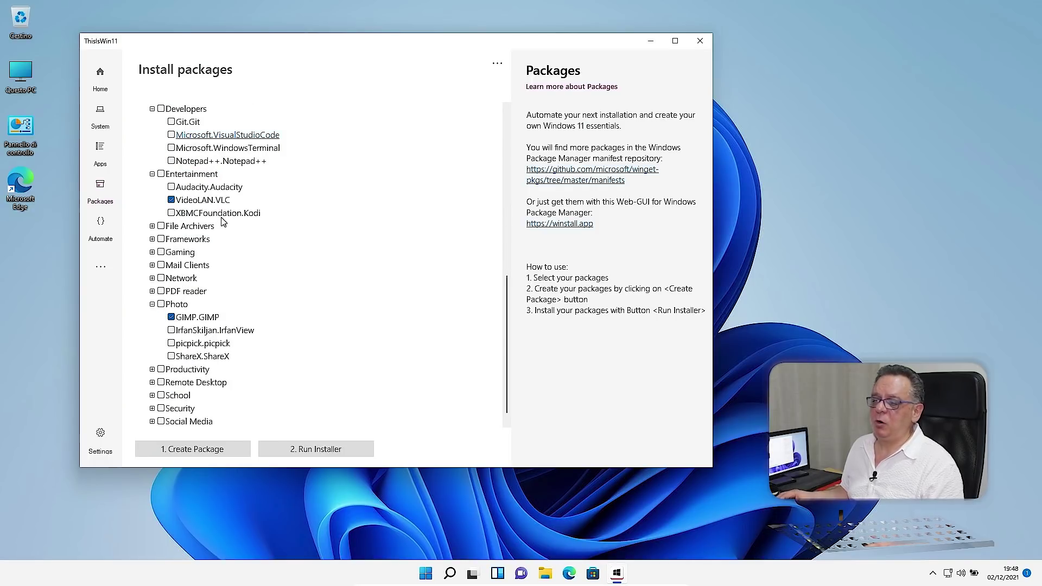
{"action": "scroll", "coordinate": [219, 228], "scroll_direction": "down", "scroll_amount": 1}
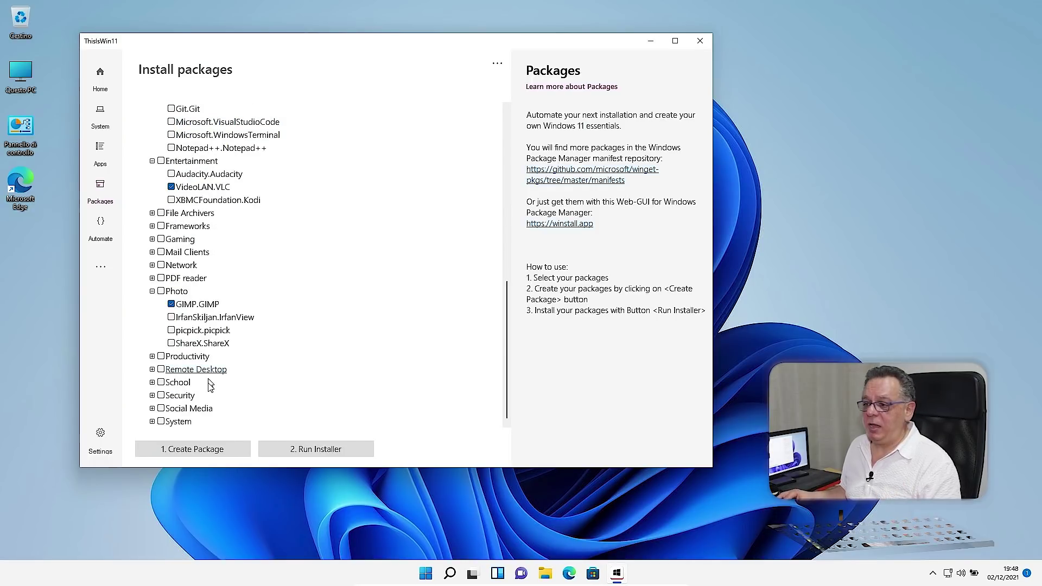
{"action": "left_click", "coordinate": [198, 452]}
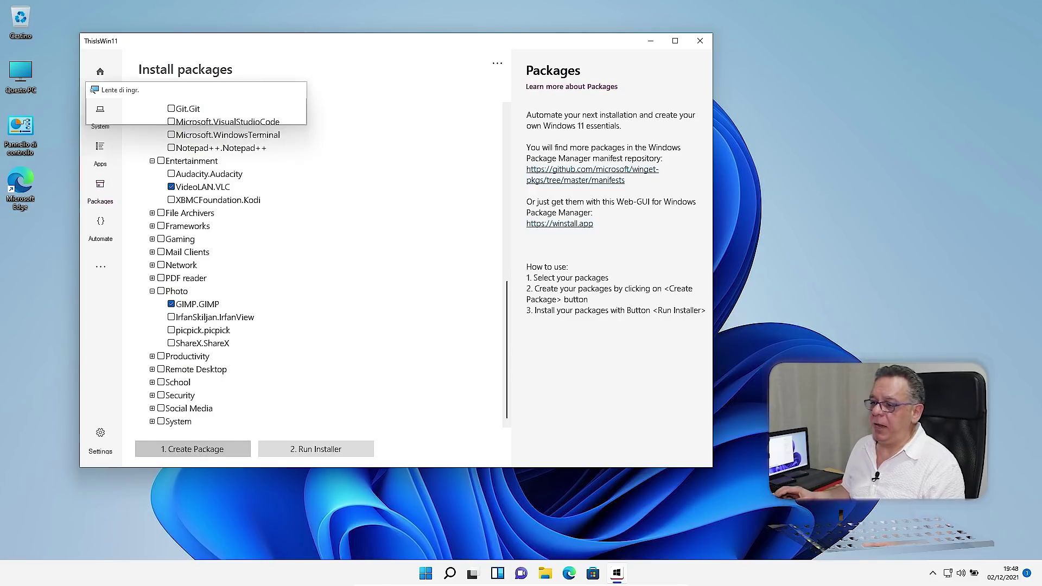
{"action": "left_click", "coordinate": [202, 454]}
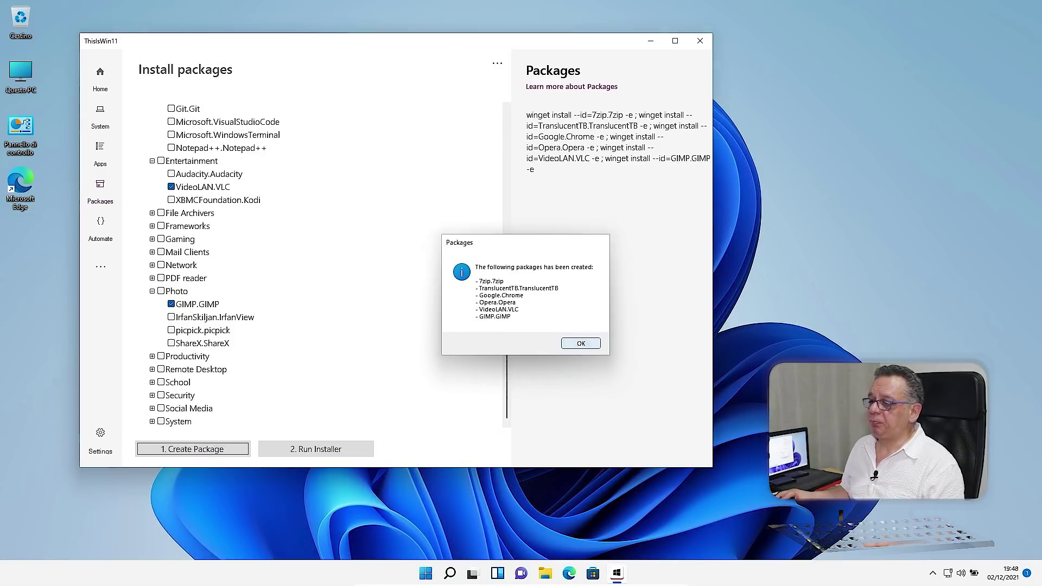
{"action": "left_click", "coordinate": [580, 344]}
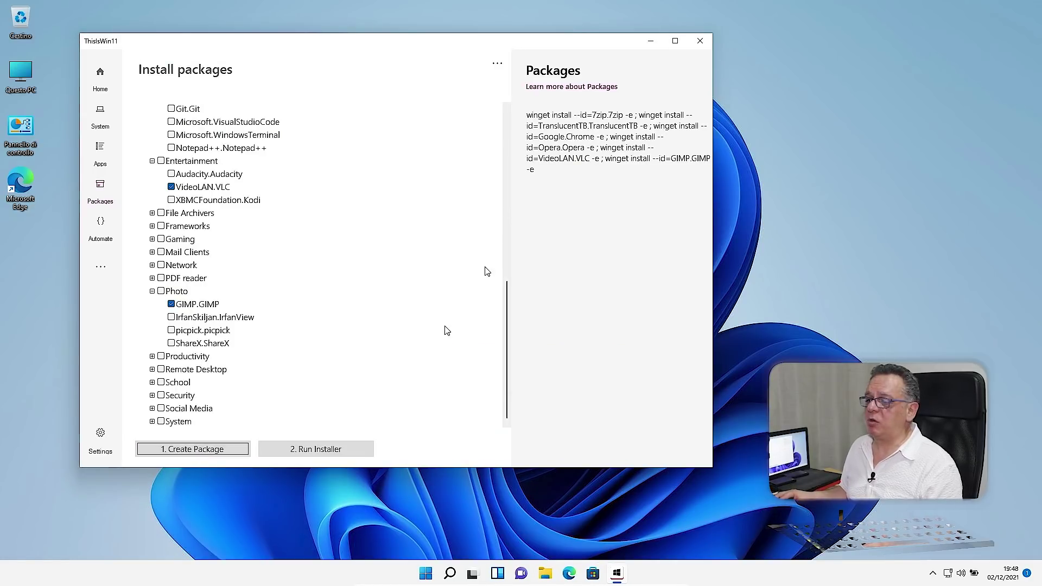
{"action": "left_click", "coordinate": [326, 459]}
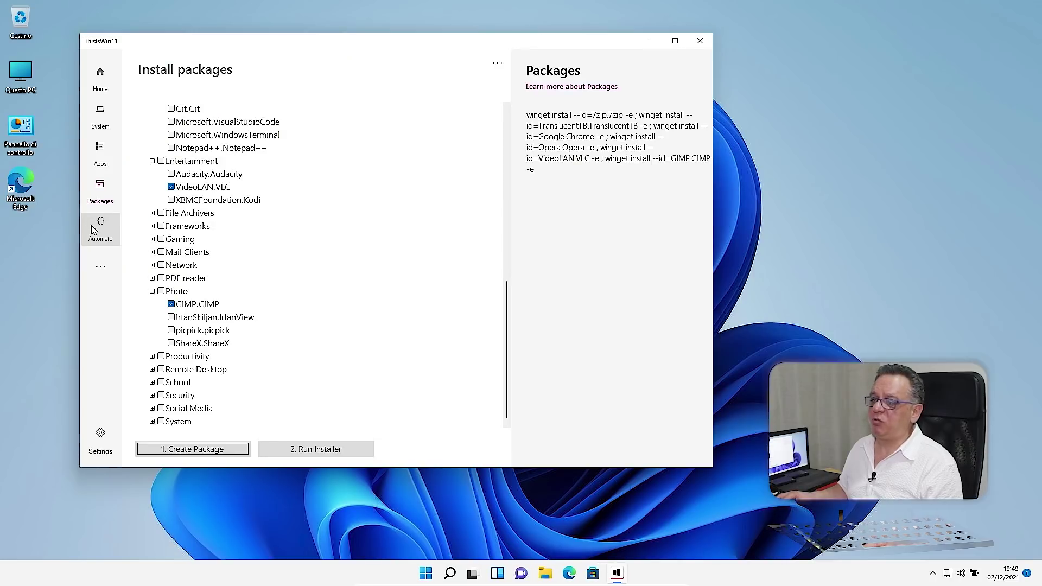
- Among the automated tasks, mark Reinstall all built-in apps and Bypass Edge as default handler for web searches, also reading about Install apps and Ultimate Performance mode
{"action": "left_click", "coordinate": [99, 231]}
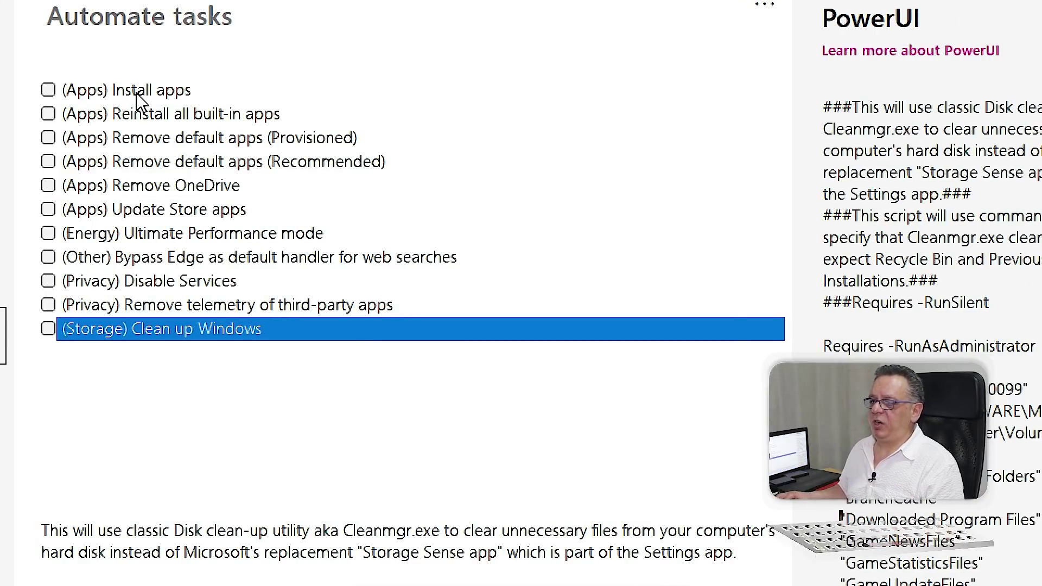
{"action": "left_click", "coordinate": [140, 101]}
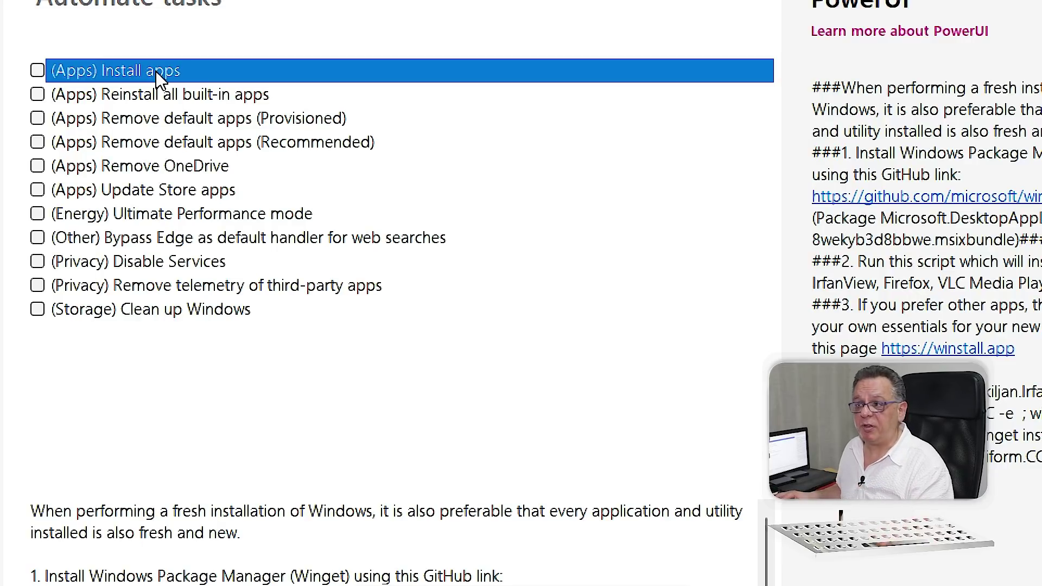
{"action": "left_click", "coordinate": [168, 99]}
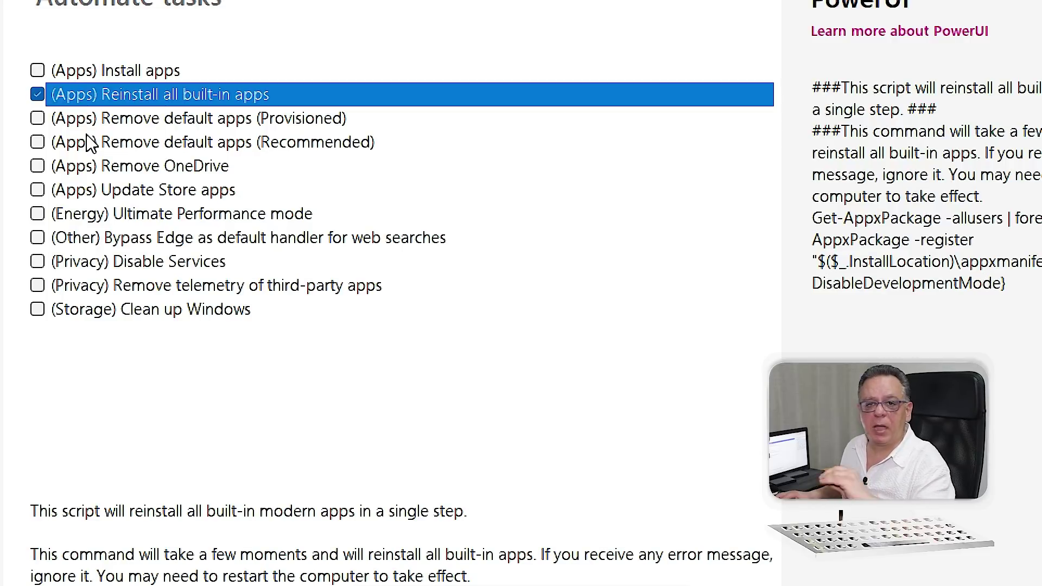
{"action": "left_click", "coordinate": [158, 216]}
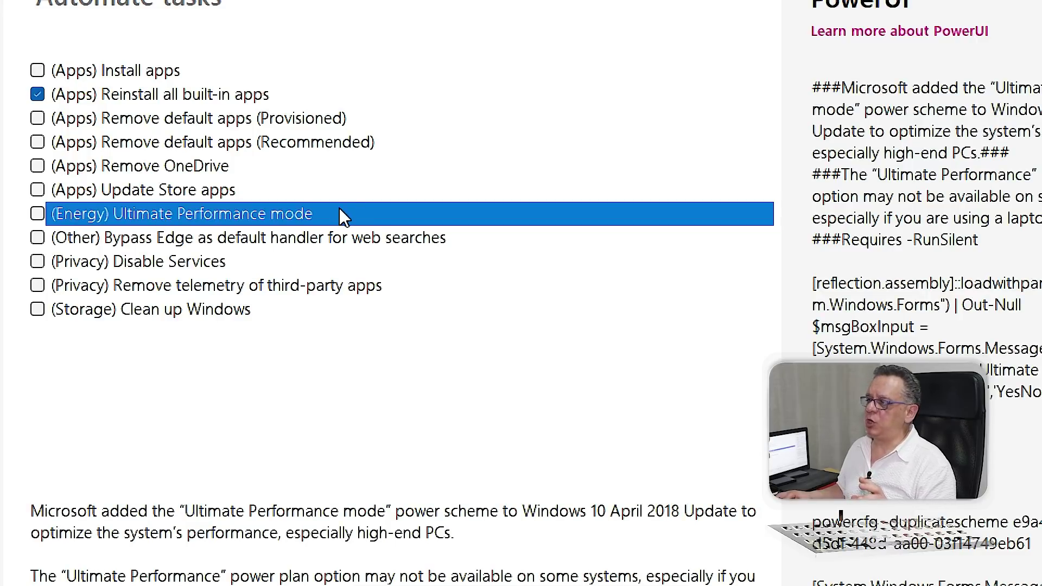
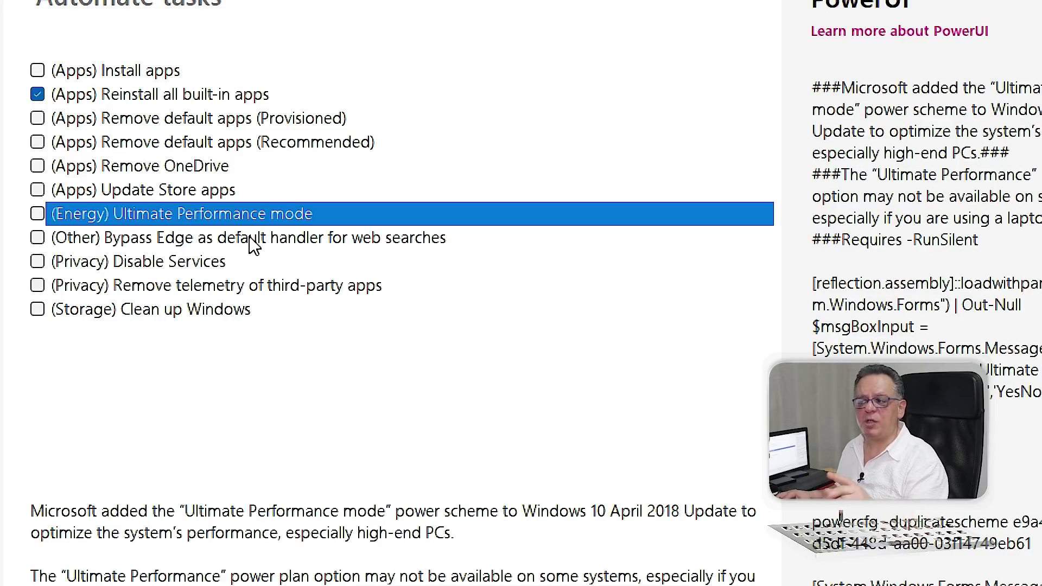
{"action": "left_click", "coordinate": [251, 239]}
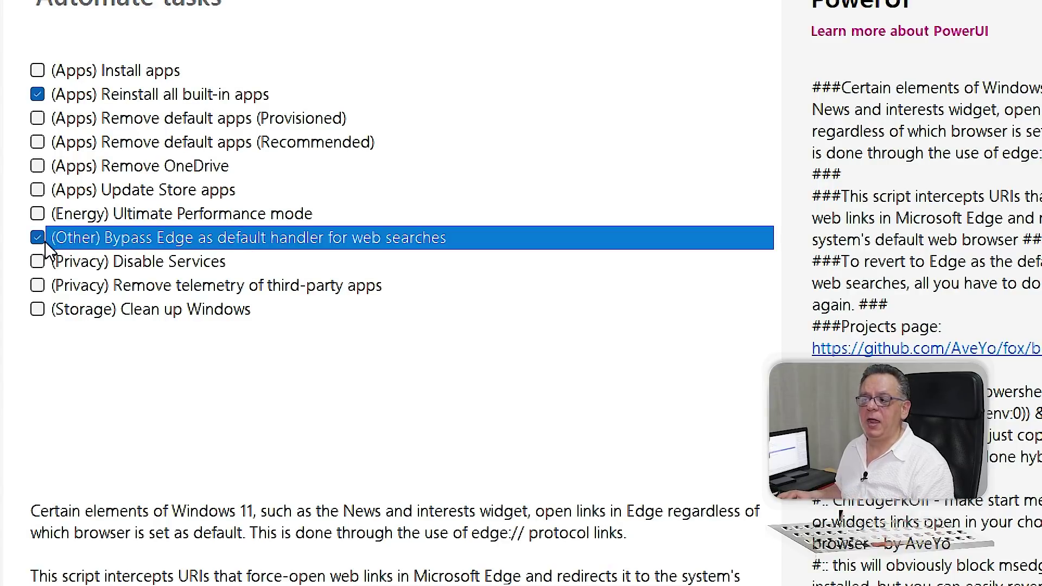
- Read which Windows services the Disable Services privacy task turns off, and mark that task
{"action": "left_click", "coordinate": [166, 264]}
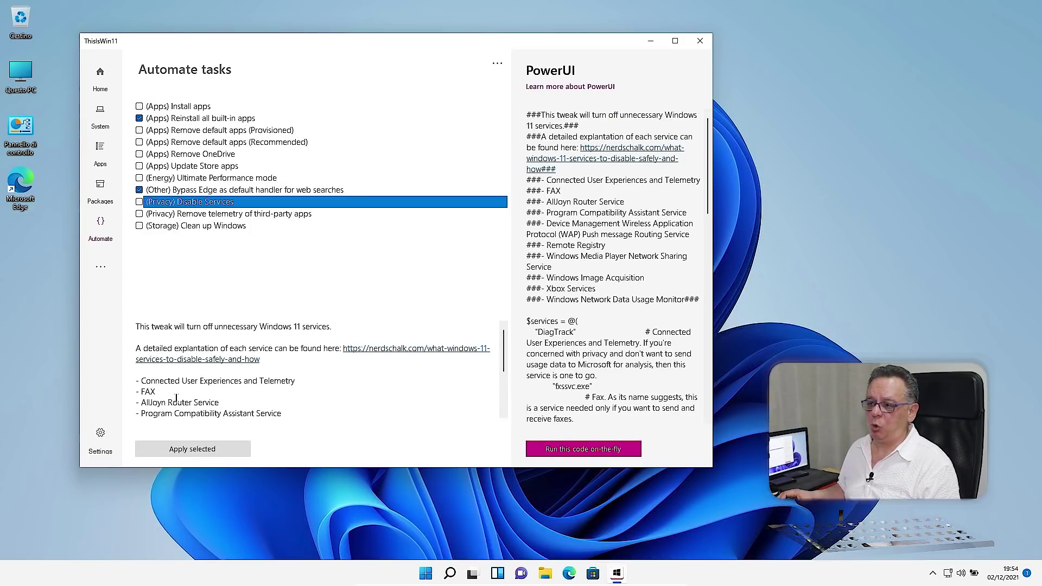
{"action": "scroll", "coordinate": [177, 399], "scroll_direction": "down", "scroll_amount": 1}
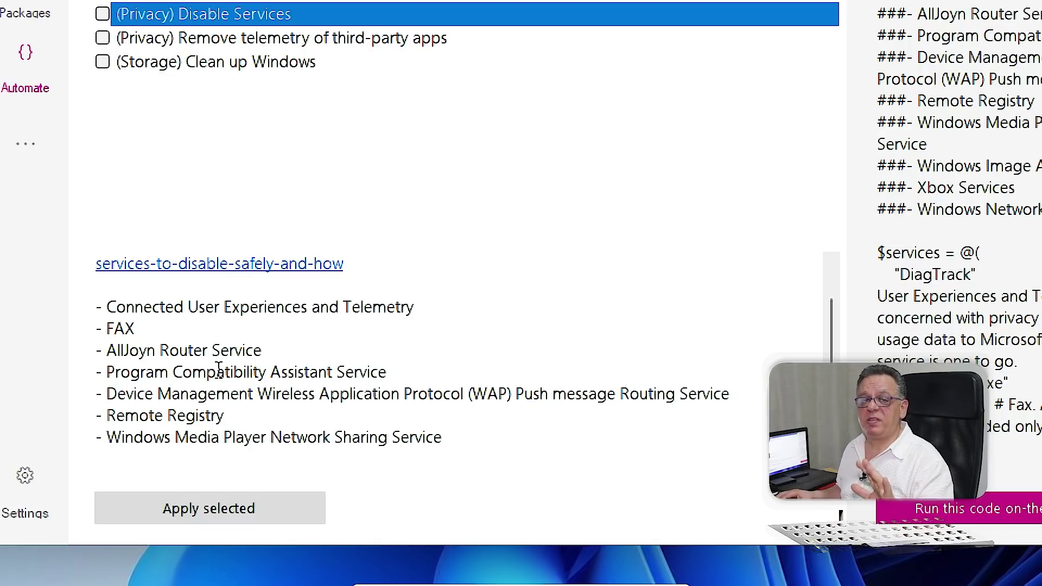
{"action": "scroll", "coordinate": [219, 368], "scroll_direction": "down", "scroll_amount": 2}
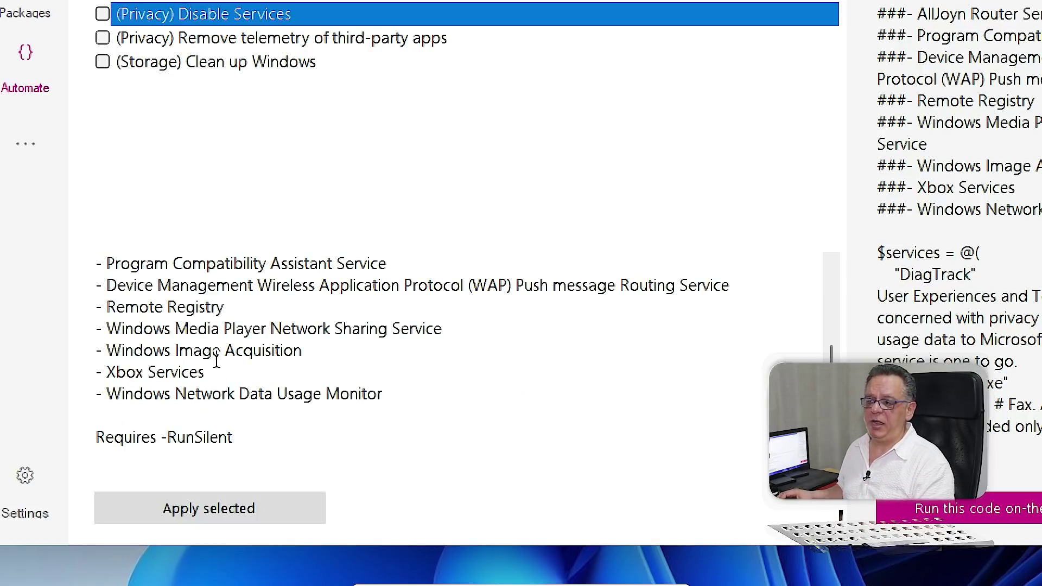
{"action": "scroll", "coordinate": [217, 362], "scroll_direction": "up", "scroll_amount": 3}
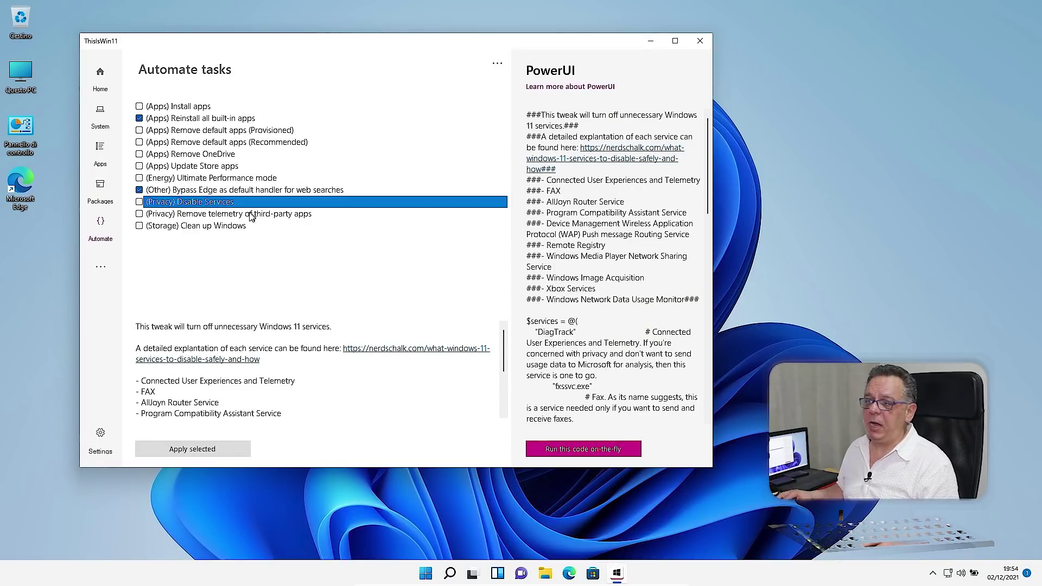
{"action": "key", "text": "super+plus"}
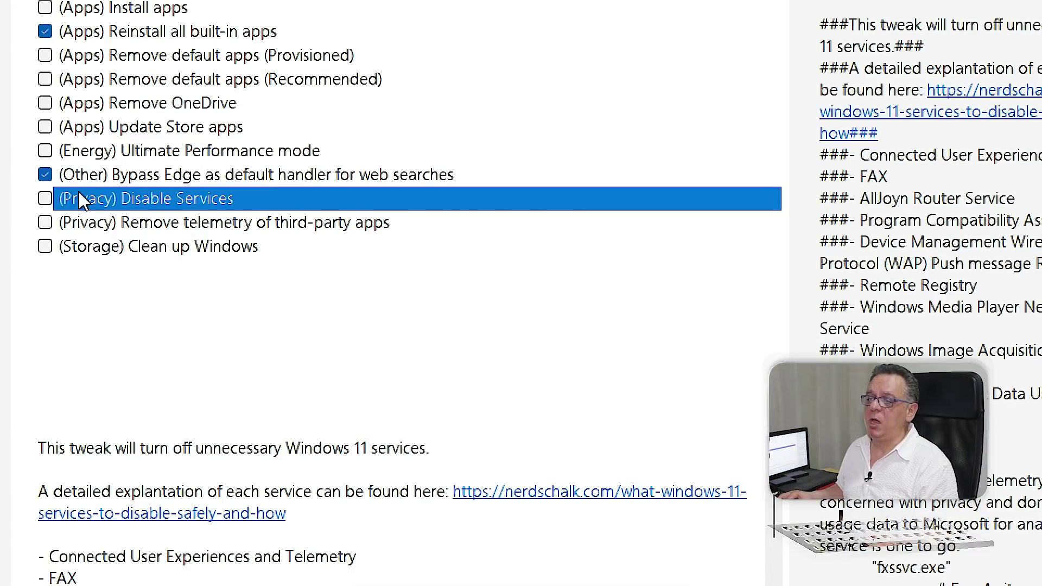
{"action": "left_click", "coordinate": [45, 199]}
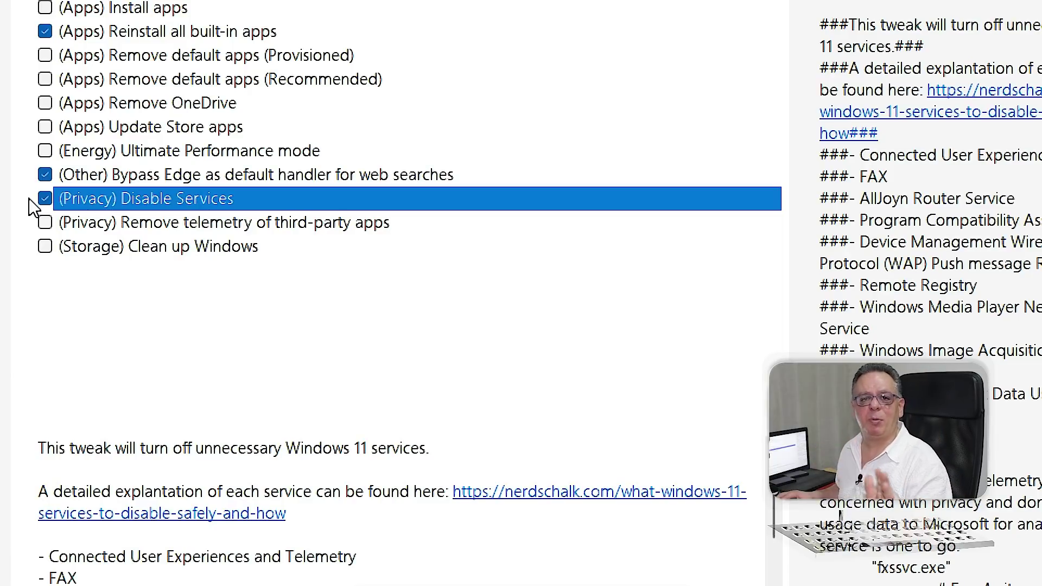
- Read the descriptions of the Remove telemetry of third-party apps and Clean up Windows tasks
{"action": "left_click", "coordinate": [215, 227]}
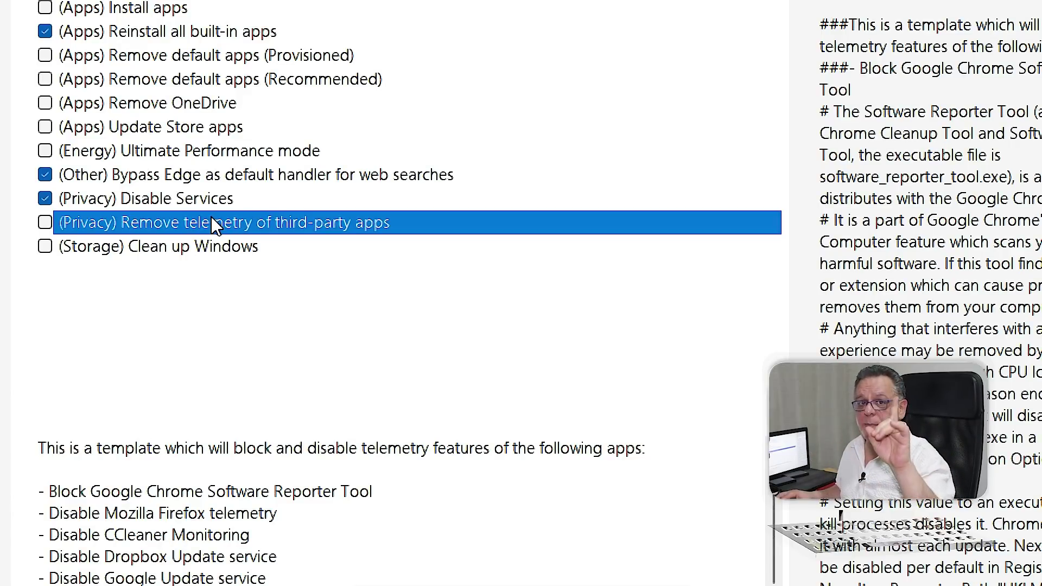
{"action": "left_click", "coordinate": [195, 259]}
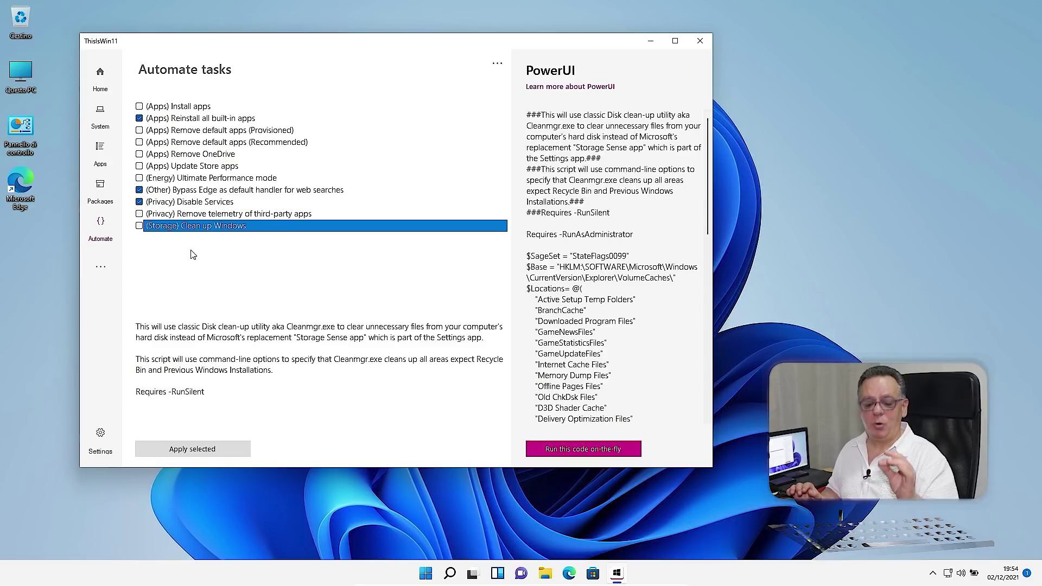
{"action": "key", "text": "super"}
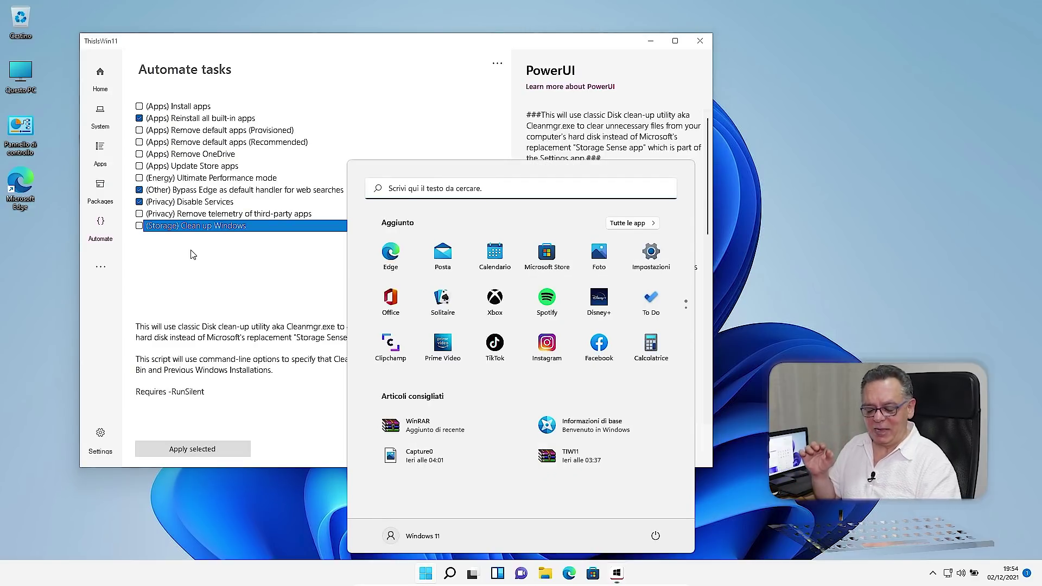